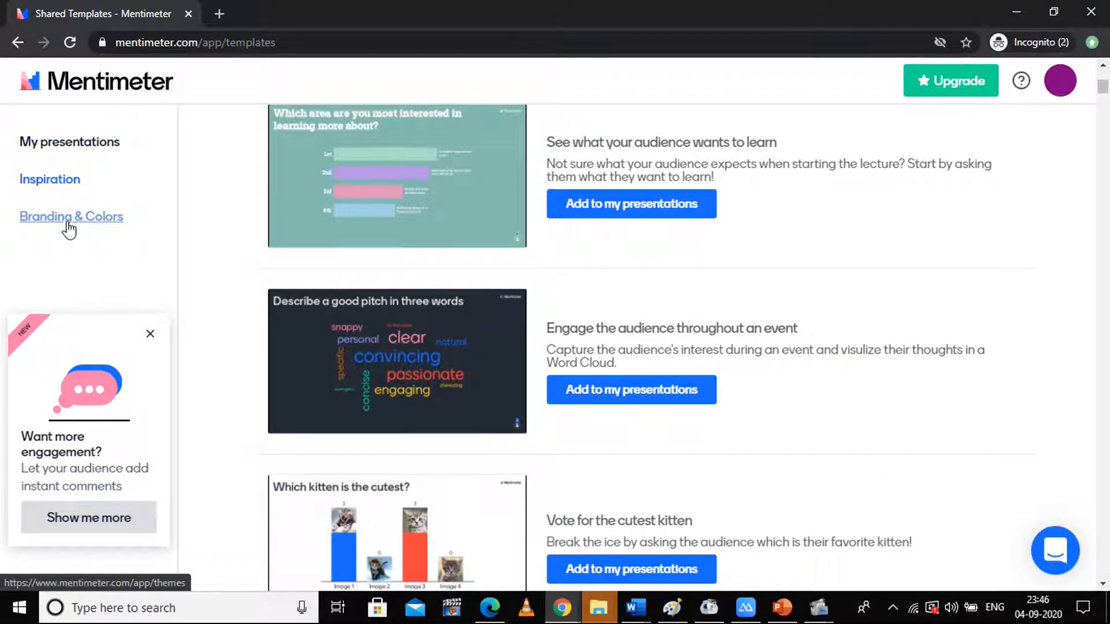
# - Review the custom theme features on the Branding & Colors page and dismiss the engagement promotion
pyautogui.click(68, 224)
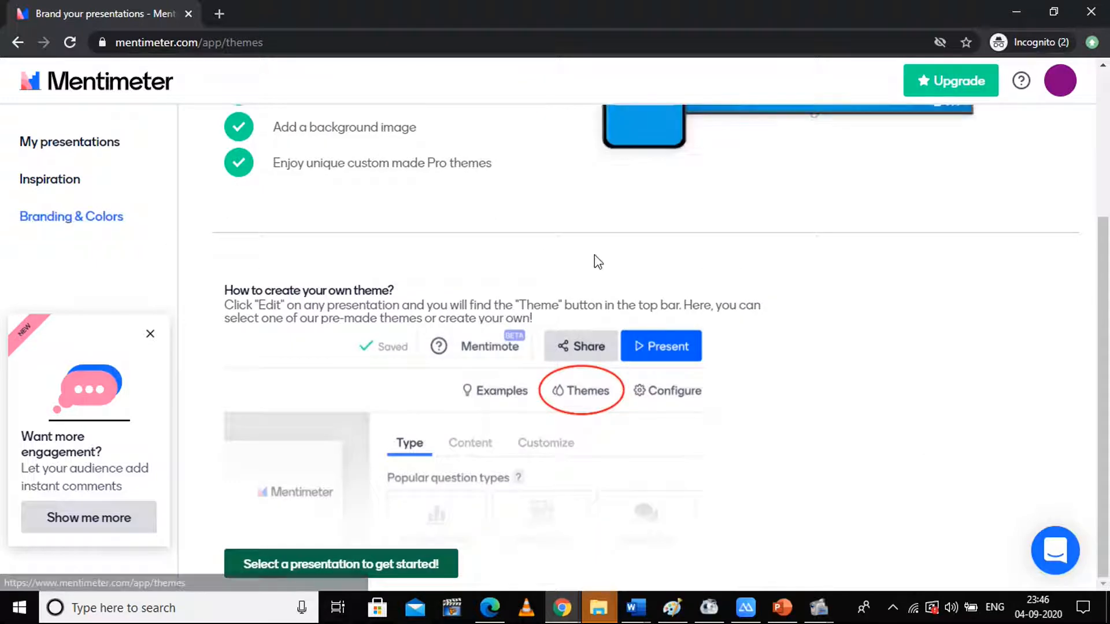
pyautogui.moveTo(1105, 253); pyautogui.dragTo(1108, 109)
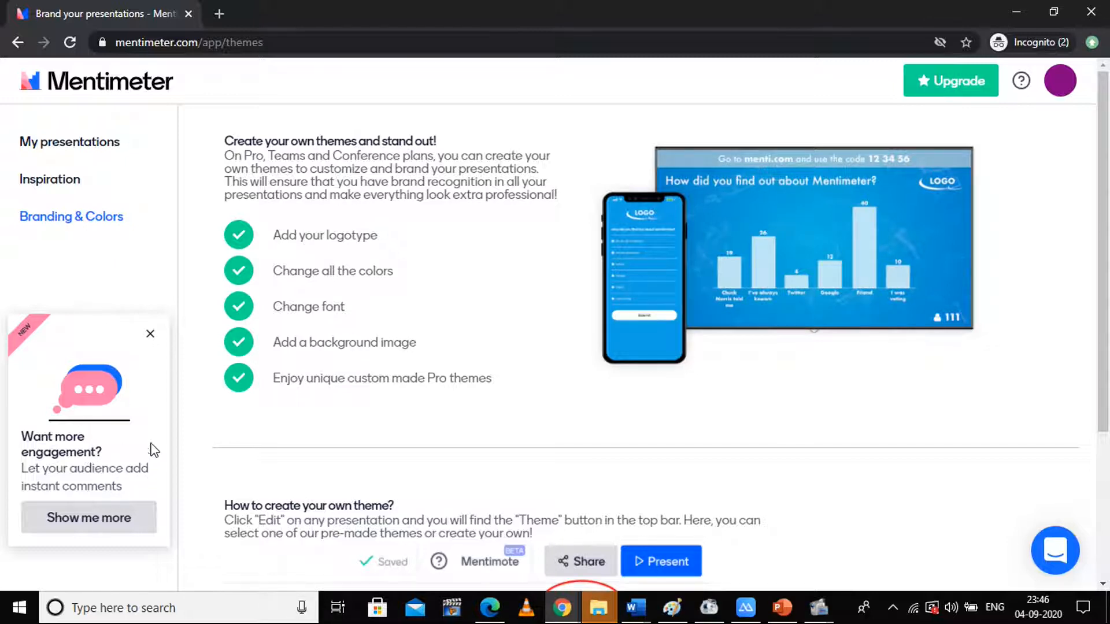
pyautogui.click(152, 336)
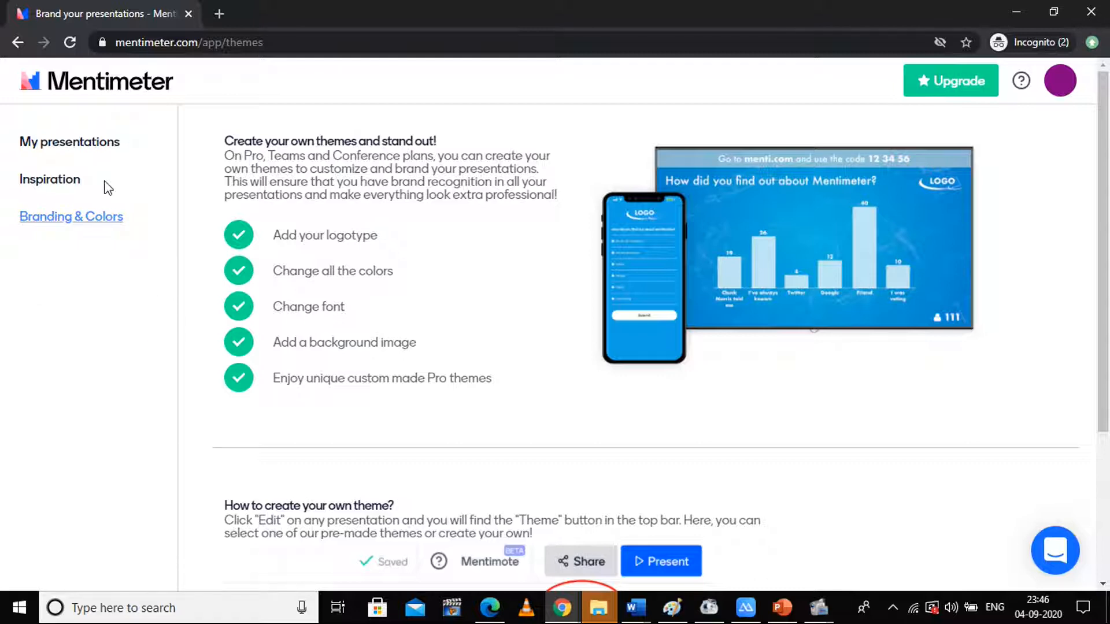
# - Return to My presentations and start creating a first presentation with the simple presentation builder
pyautogui.click(82, 144)
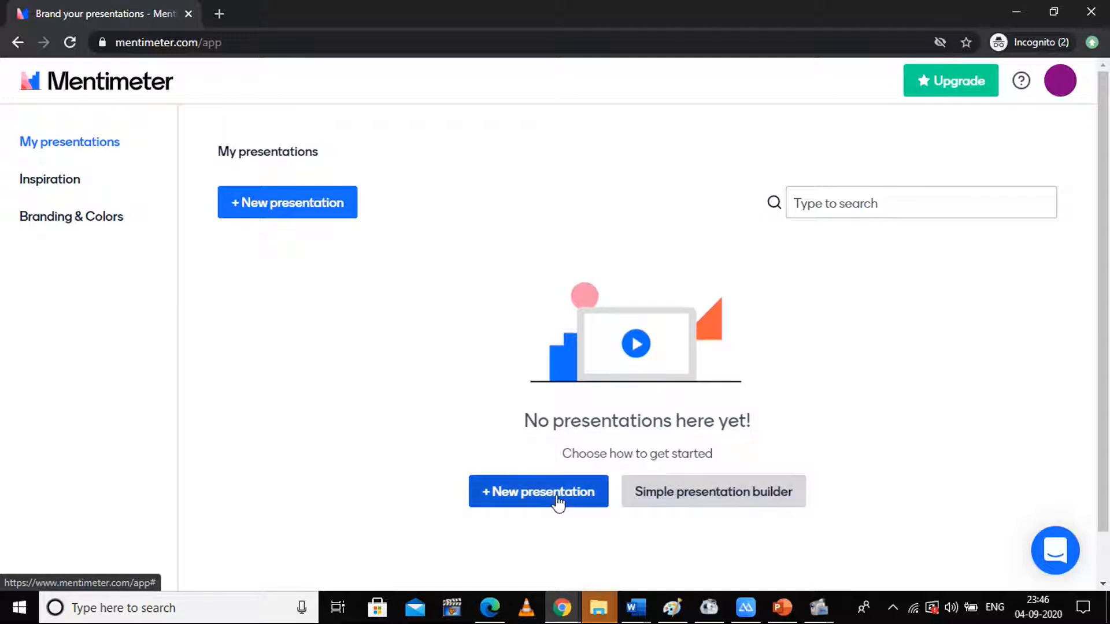
pyautogui.rightClick(667, 489)
pyautogui.click(668, 495)
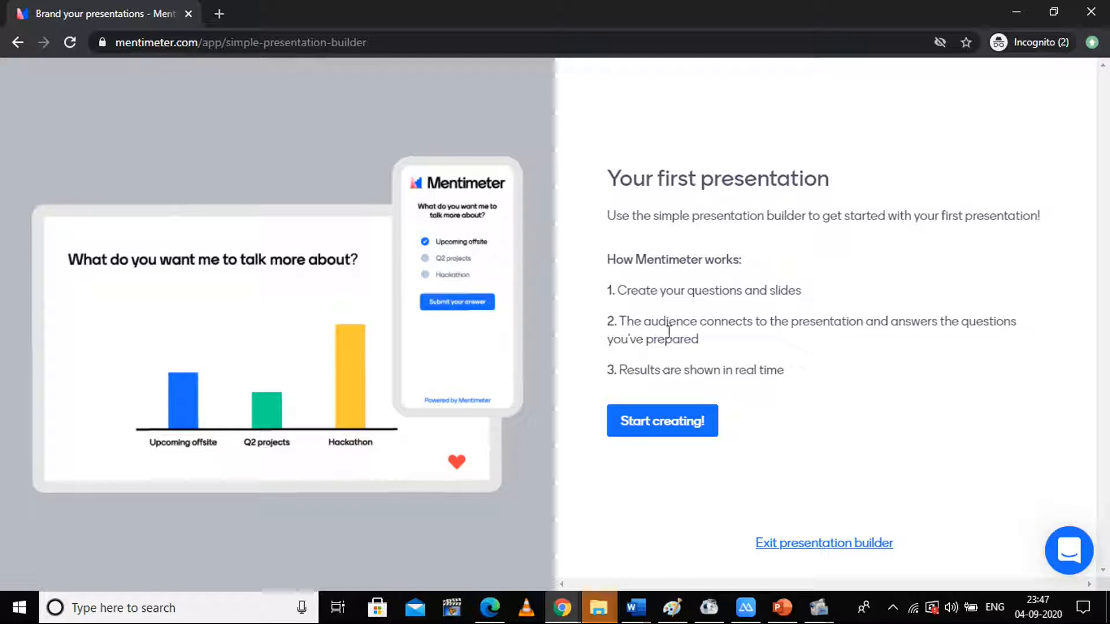
pyautogui.moveTo(612, 289); pyautogui.dragTo(831, 372)
pyautogui.click(831, 371)
pyautogui.click(685, 421)
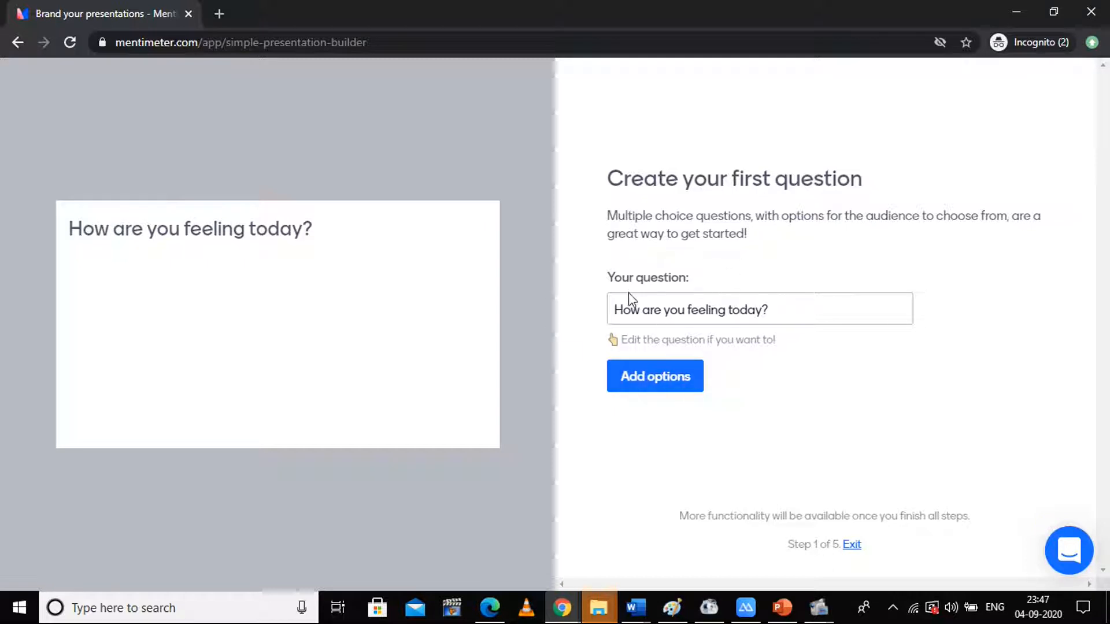
# - Keep the question "How are you feeling today?" and add Amazing and Sad as answer options alongside Great
pyautogui.click(659, 382)
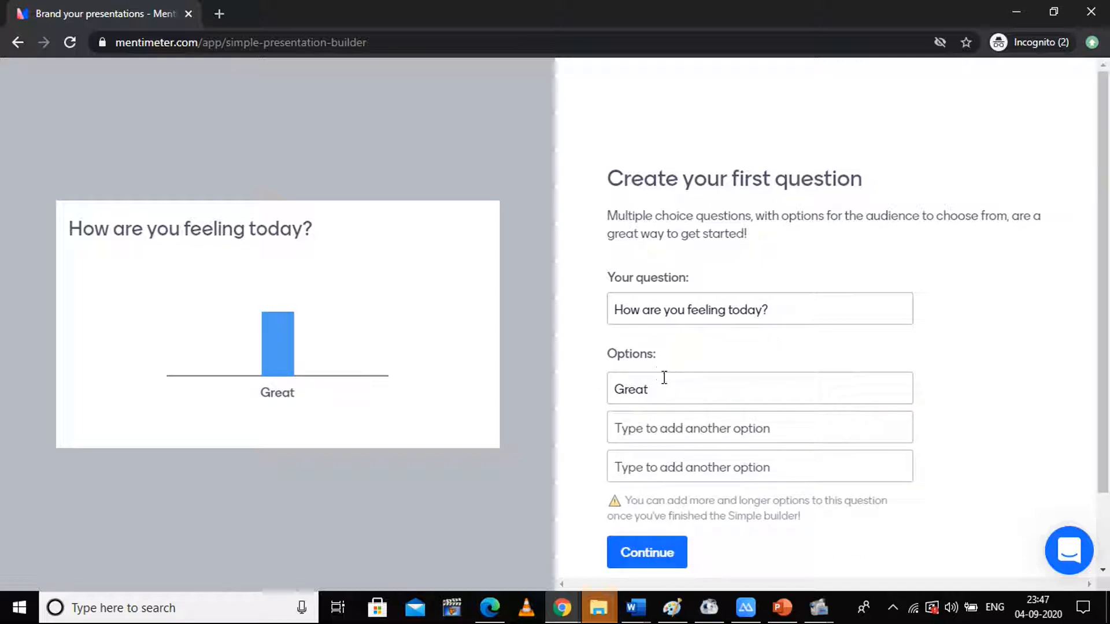
pyautogui.click(684, 421)
pyautogui.write('A')
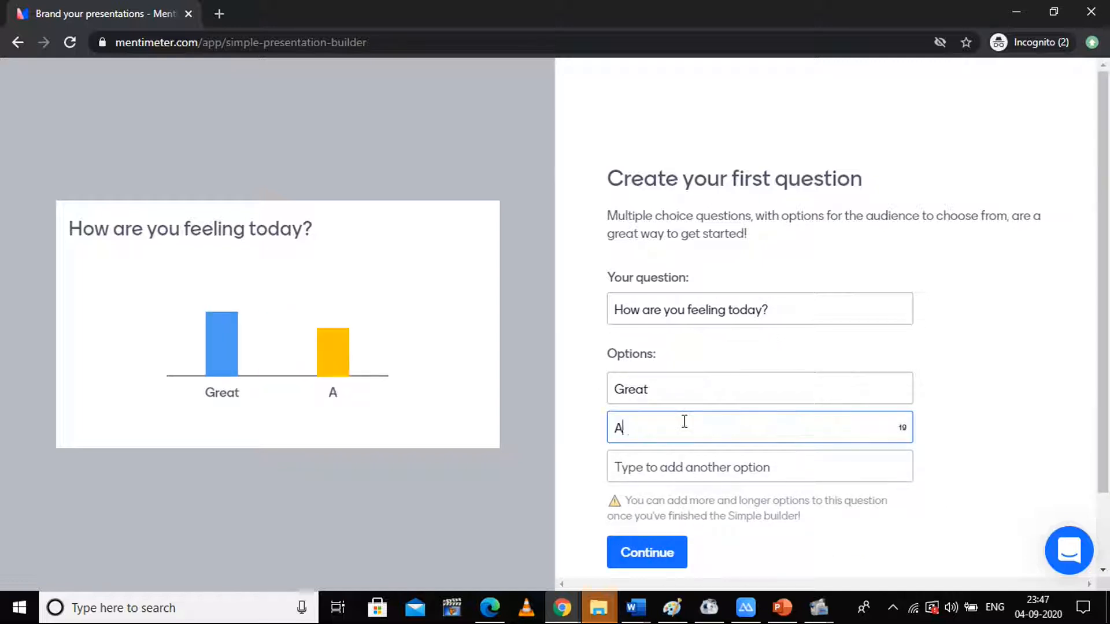
pyautogui.write('mazing')
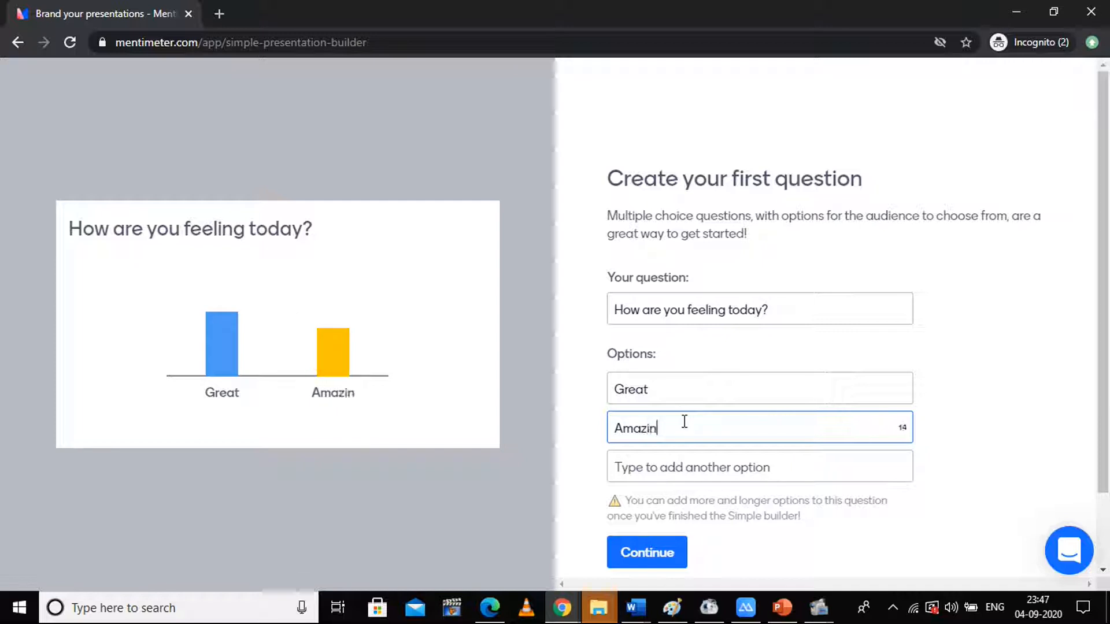
pyautogui.click(693, 463)
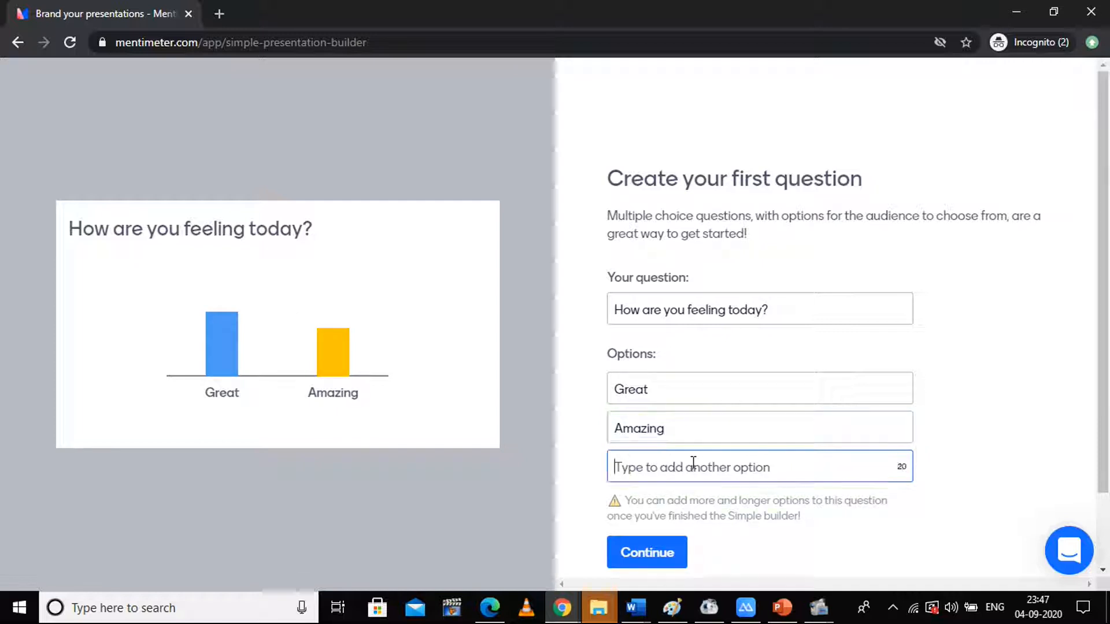
pyautogui.write('Sad')
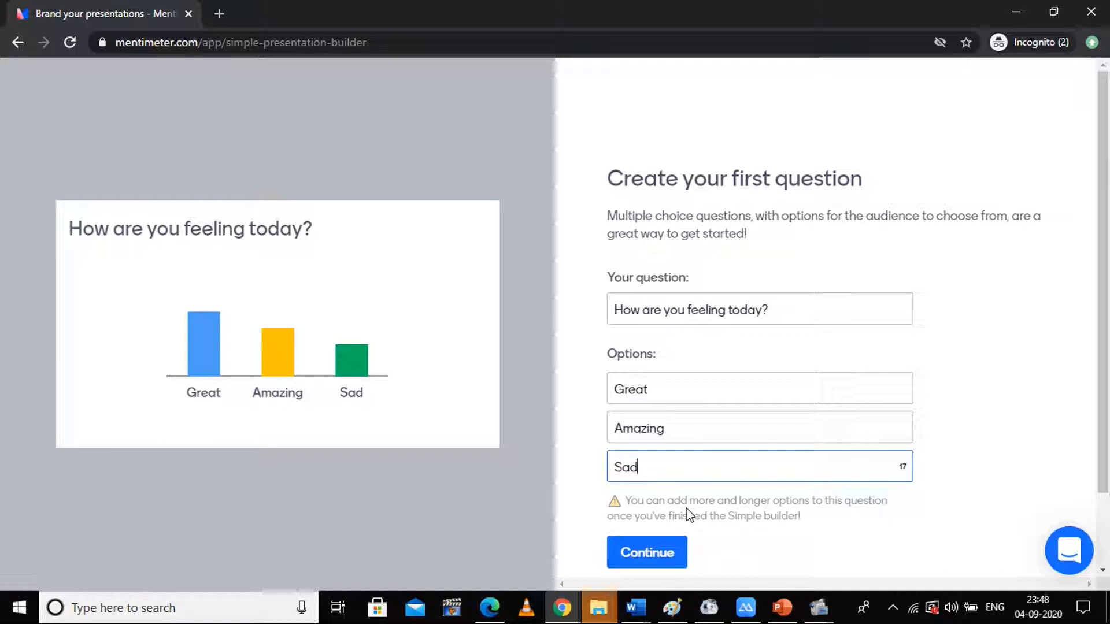
pyautogui.click(659, 557)
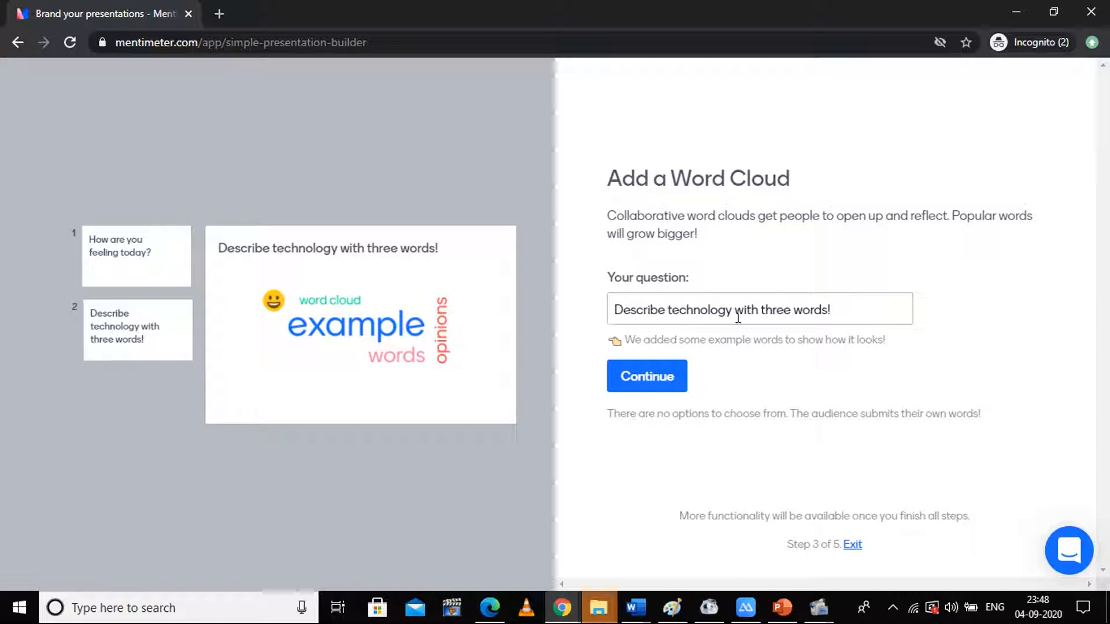
# - Accept the suggested word cloud question, preview the Explore, Menti Dark and ColorJoy themes, and apply the Menti Light theme
pyautogui.click(643, 386)
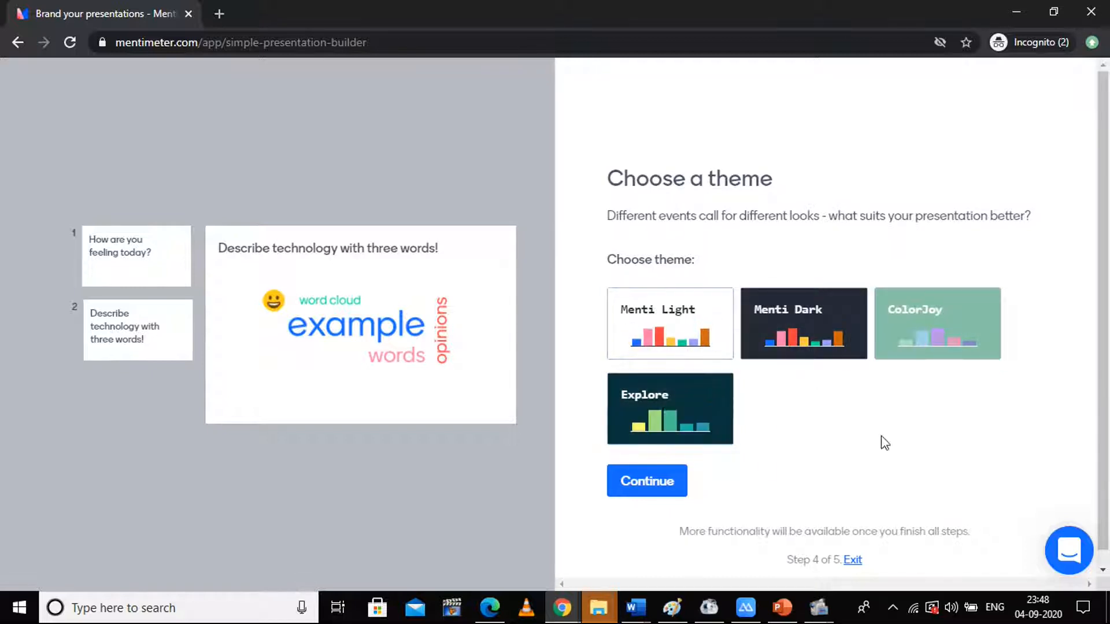
pyautogui.click(683, 416)
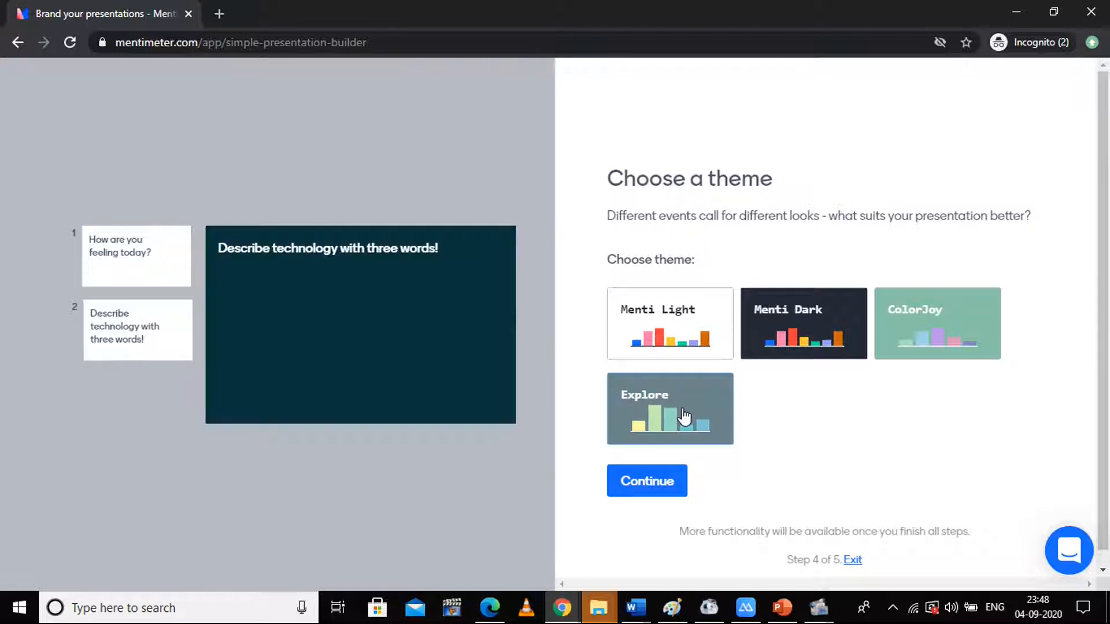
pyautogui.click(812, 330)
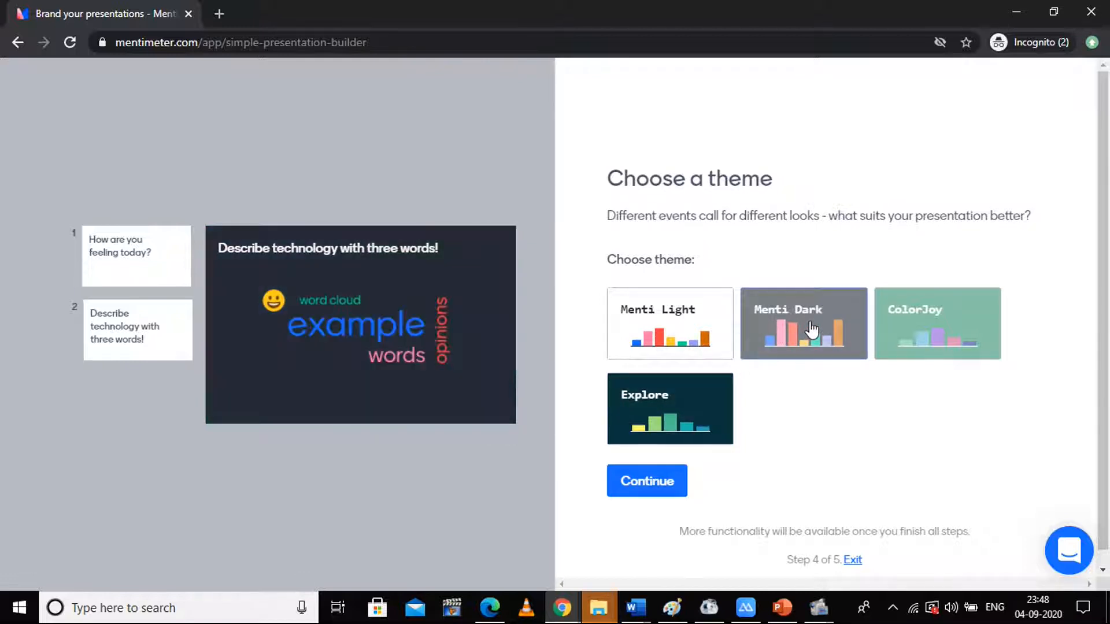
pyautogui.click(977, 324)
pyautogui.click(675, 306)
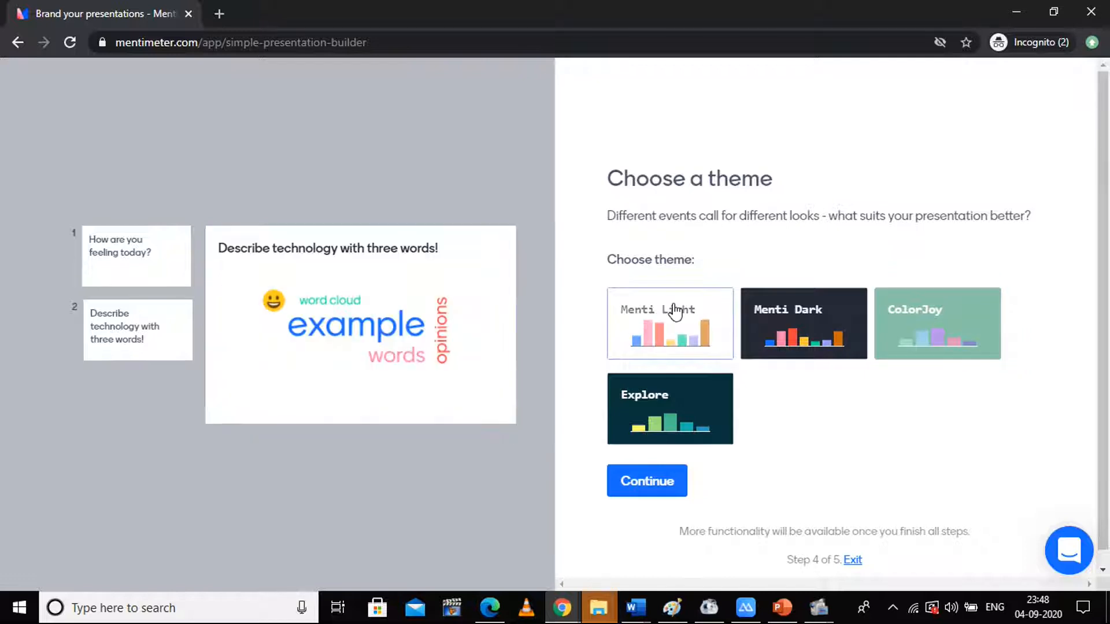
pyautogui.click(662, 492)
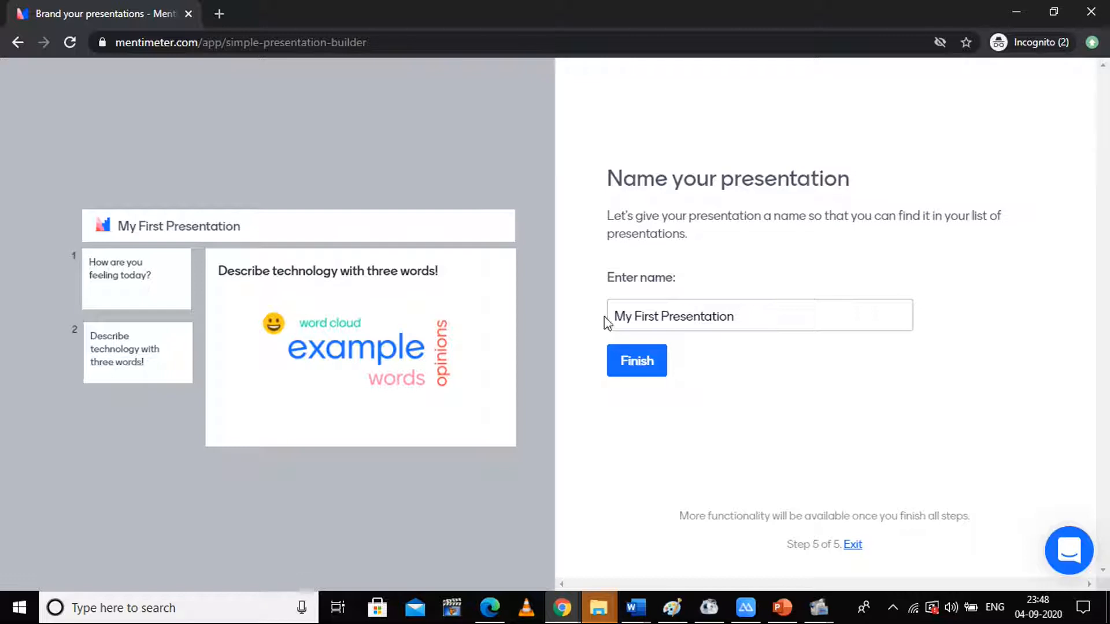
# - Finish the builder with the name My First Presentation and open its word cloud slide in the editor
pyautogui.click(637, 365)
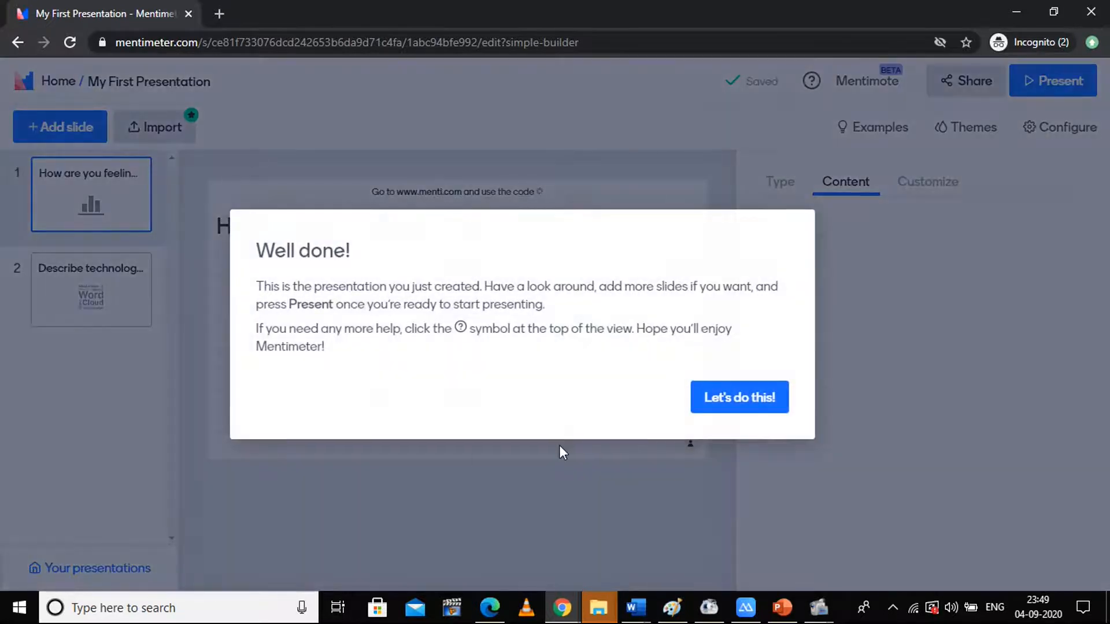
pyautogui.click(743, 399)
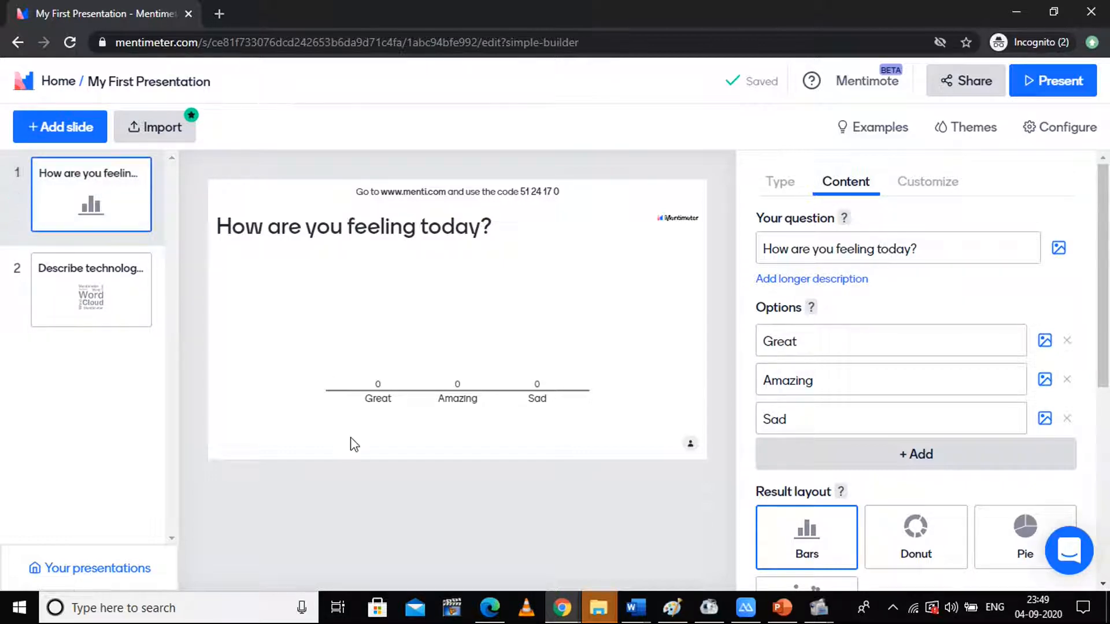
pyautogui.click(82, 297)
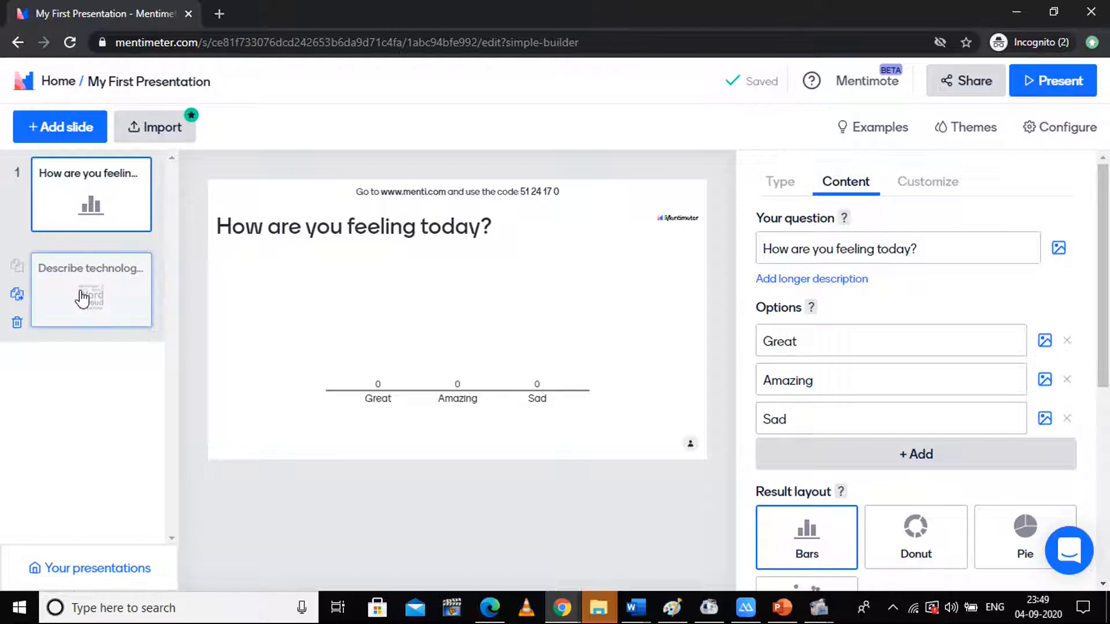
pyautogui.click(111, 315)
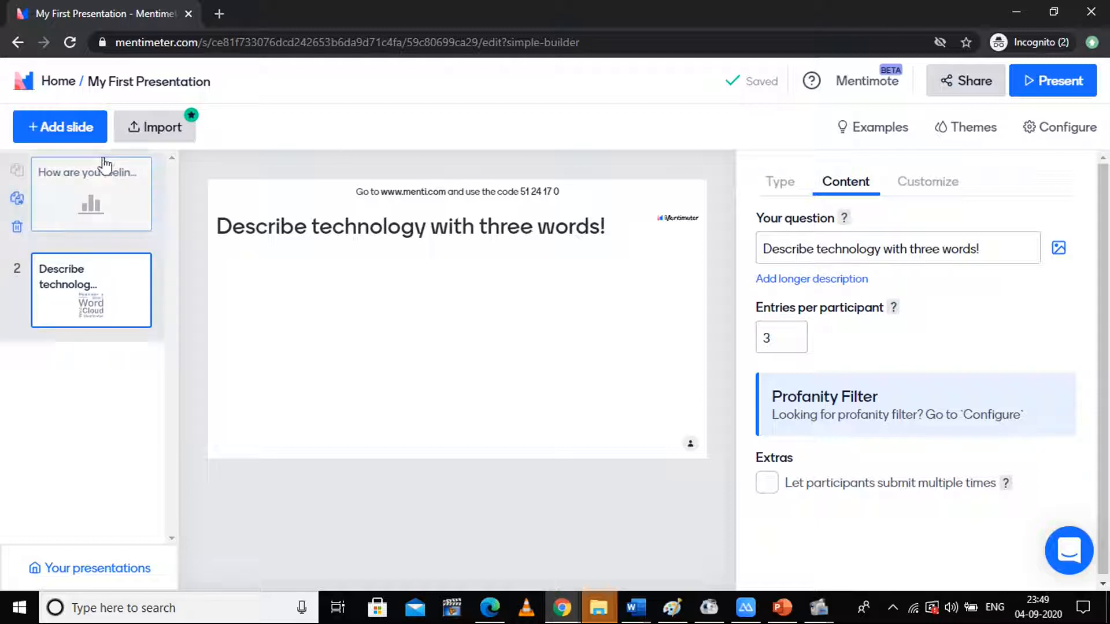
# - Add a third slide to the presentation with the Q&A question type
pyautogui.click(50, 137)
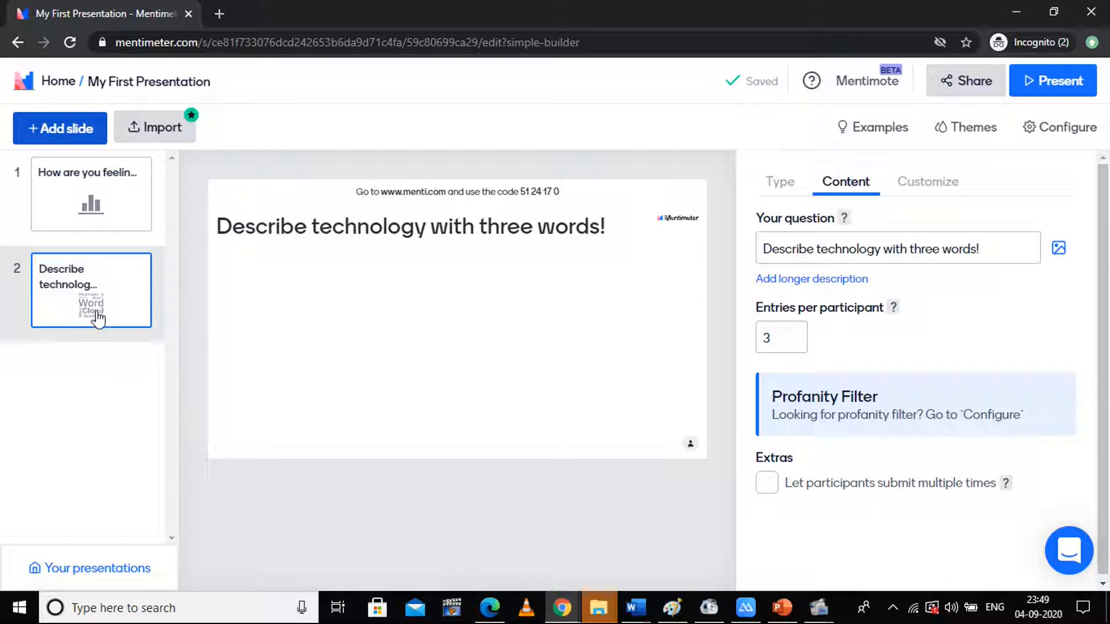
pyautogui.click(48, 131)
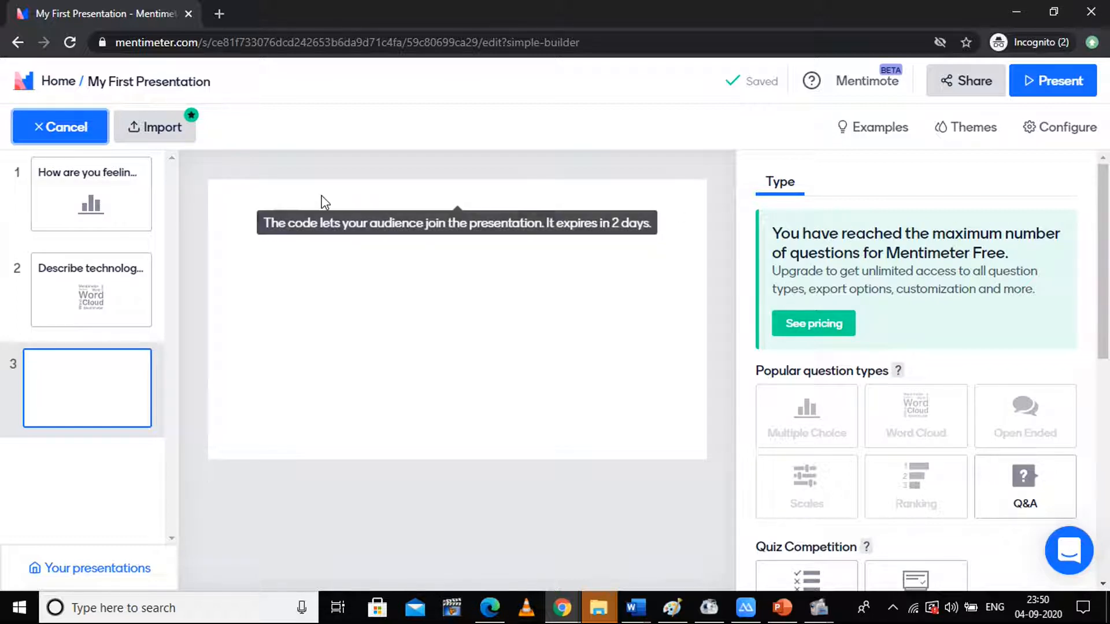
pyautogui.click(86, 398)
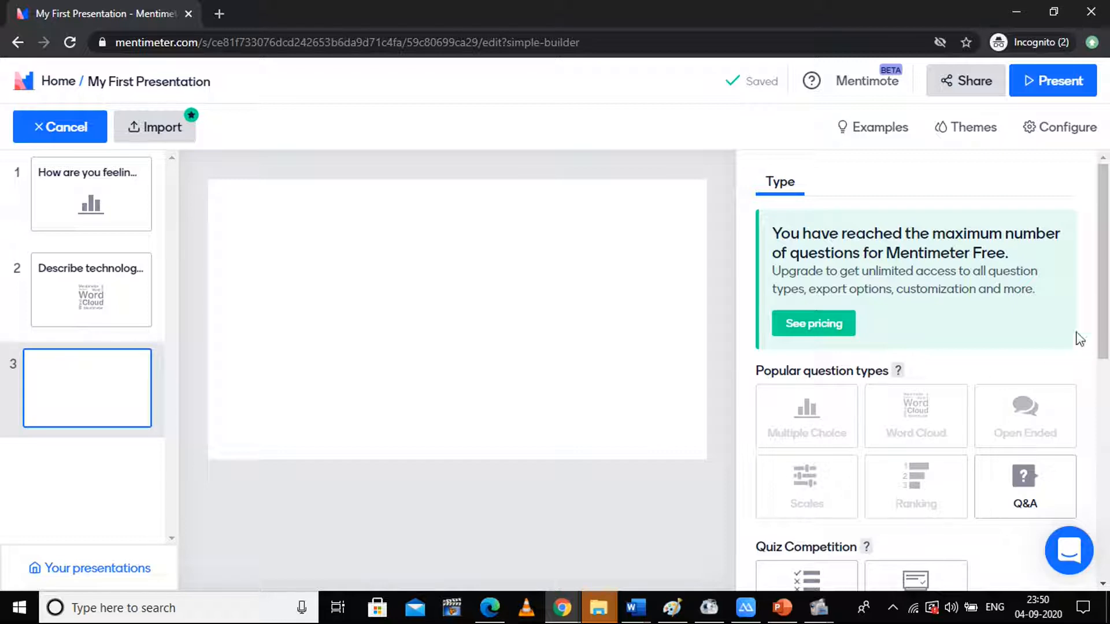
pyautogui.scroll(-3, 1108, 300)
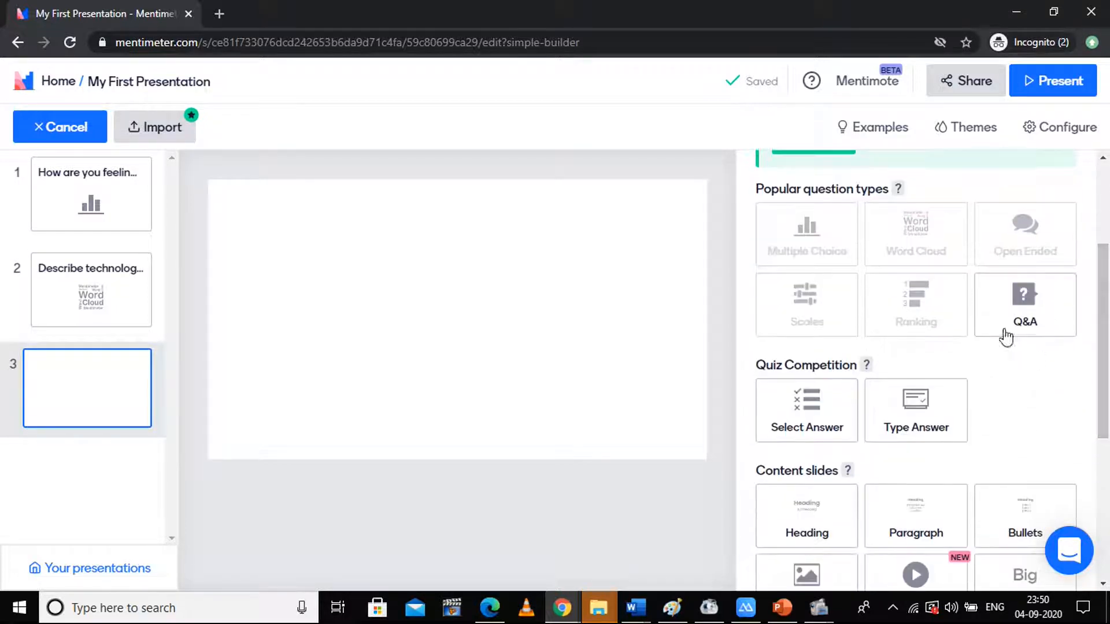
pyautogui.moveTo(1009, 322)
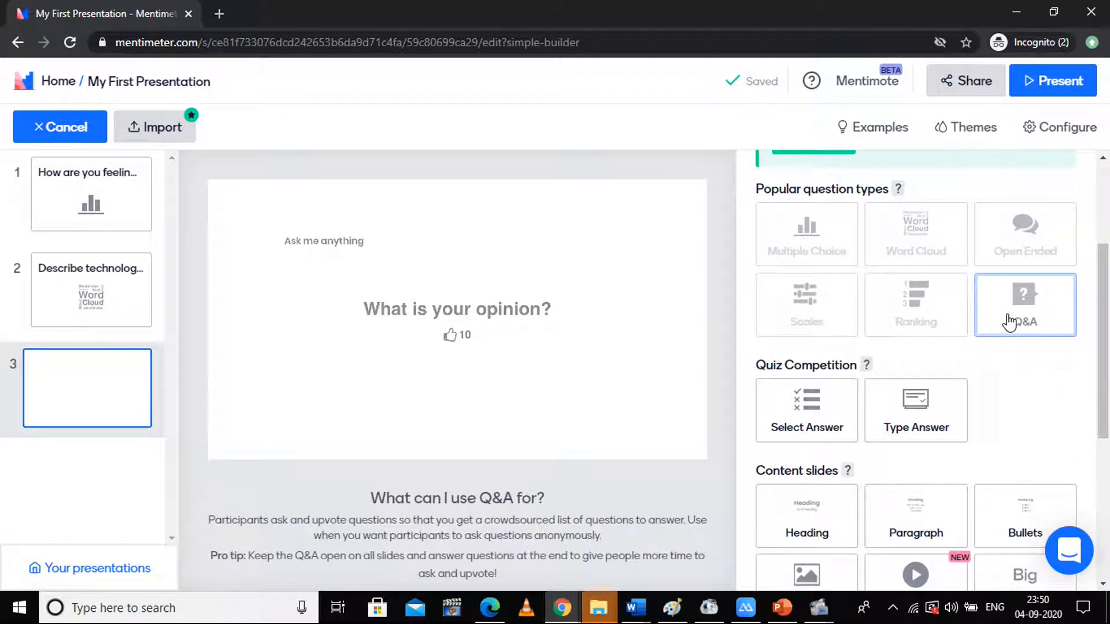
pyautogui.click(1009, 322)
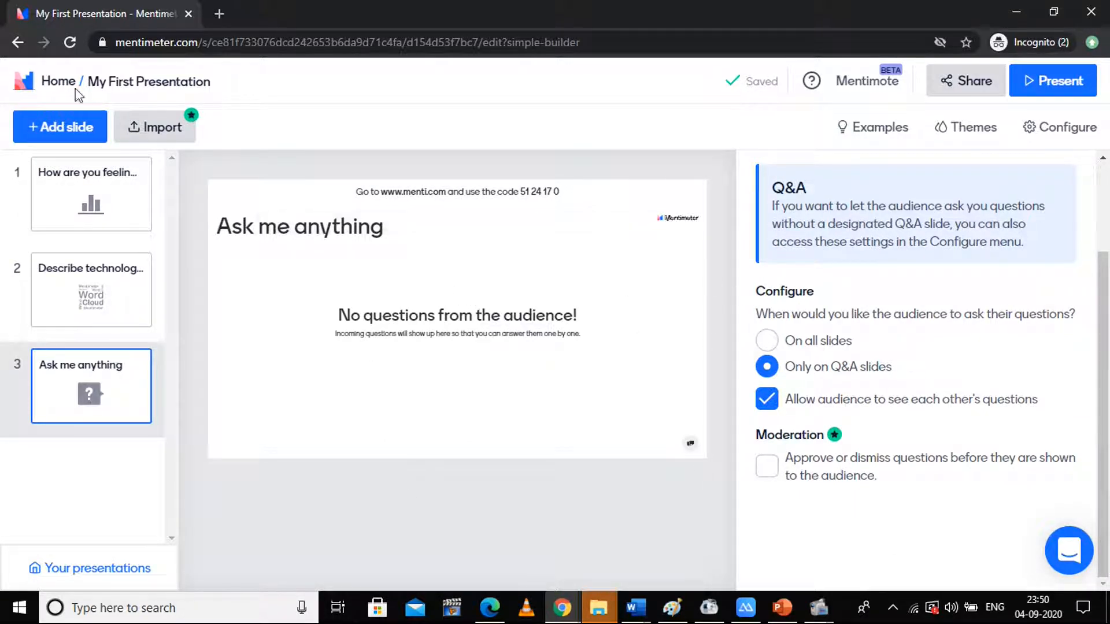
# - Go back to My presentations and permanently delete My First Presentation without moving it to a folder
pyautogui.click(57, 82)
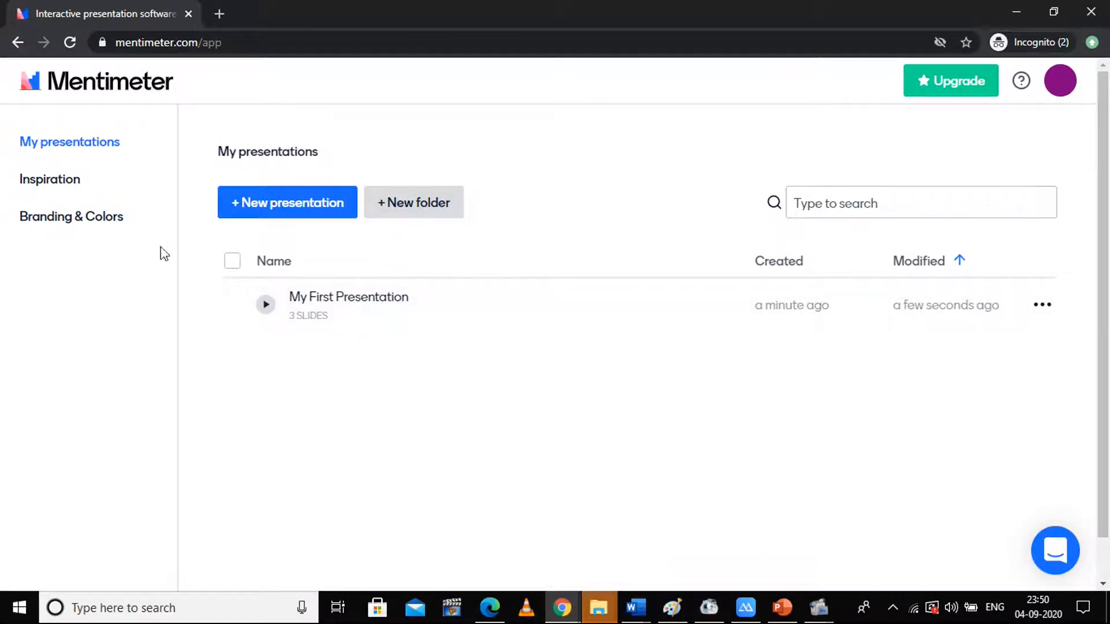
pyautogui.click(236, 305)
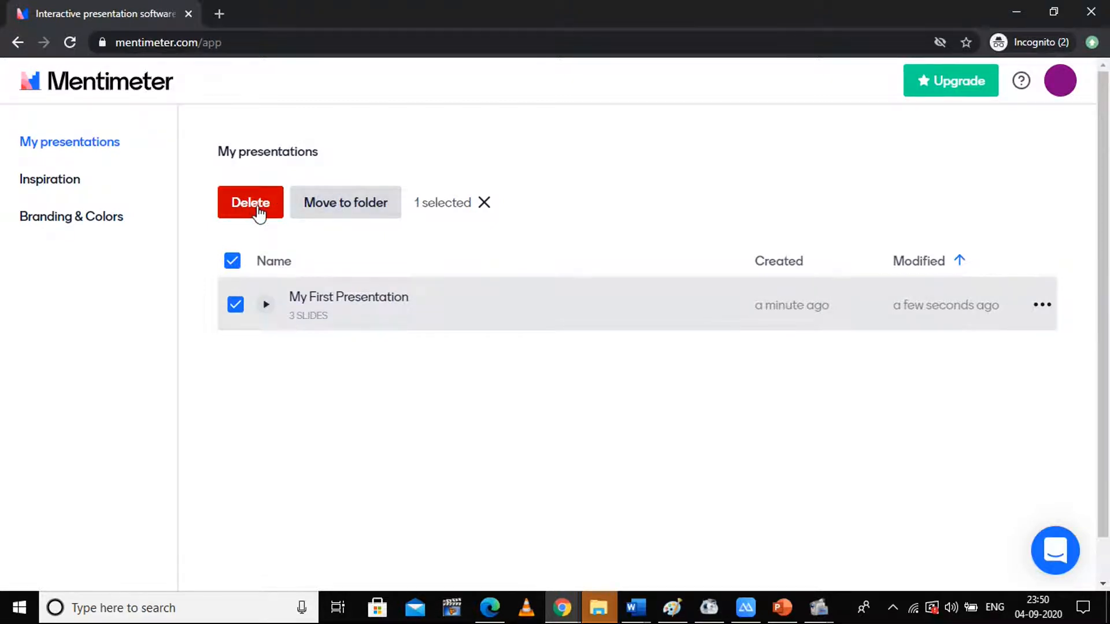
pyautogui.click(351, 209)
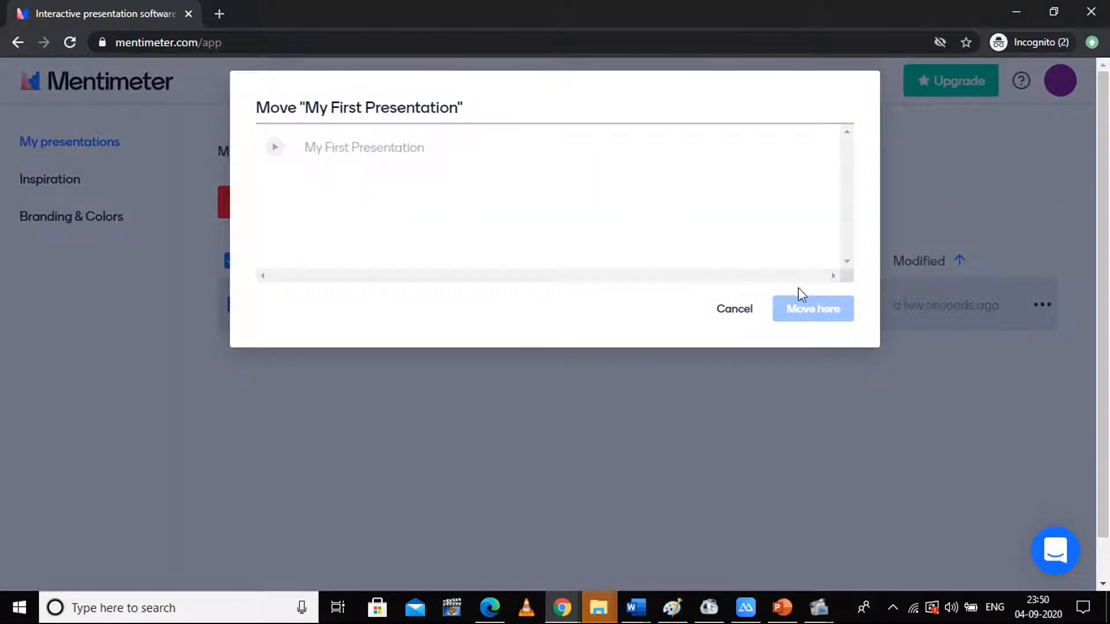
pyautogui.click(732, 313)
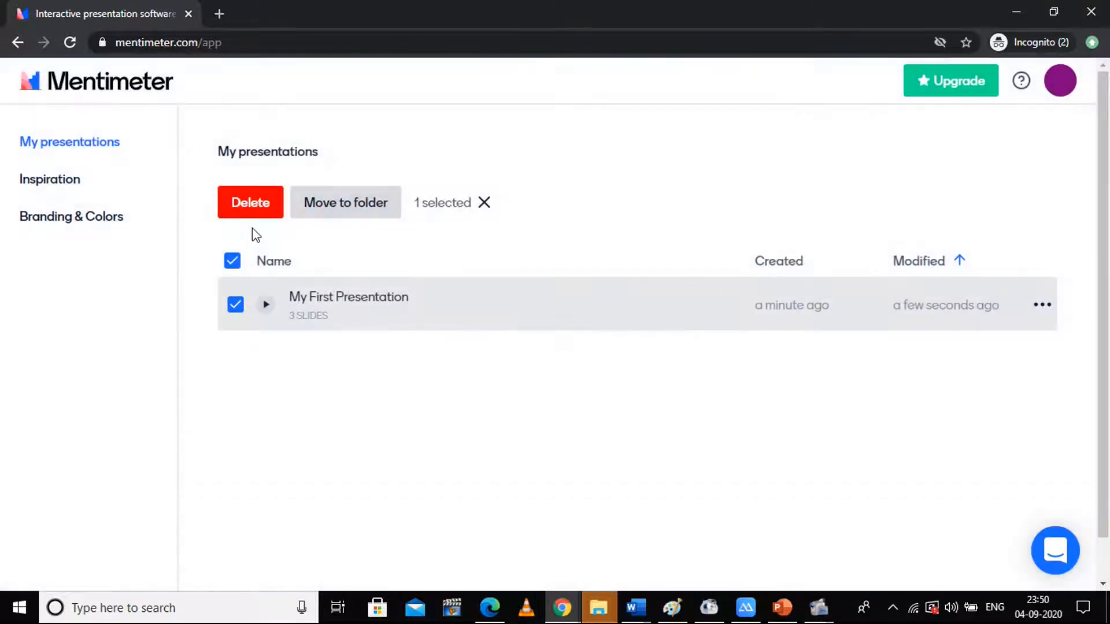
pyautogui.click(241, 208)
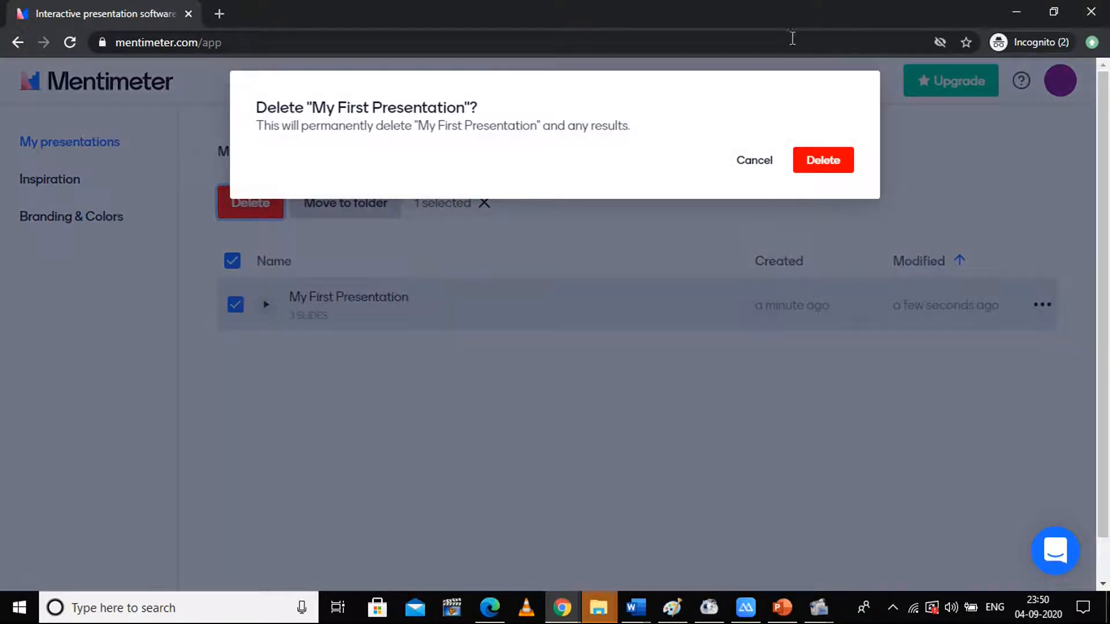
pyautogui.click(829, 168)
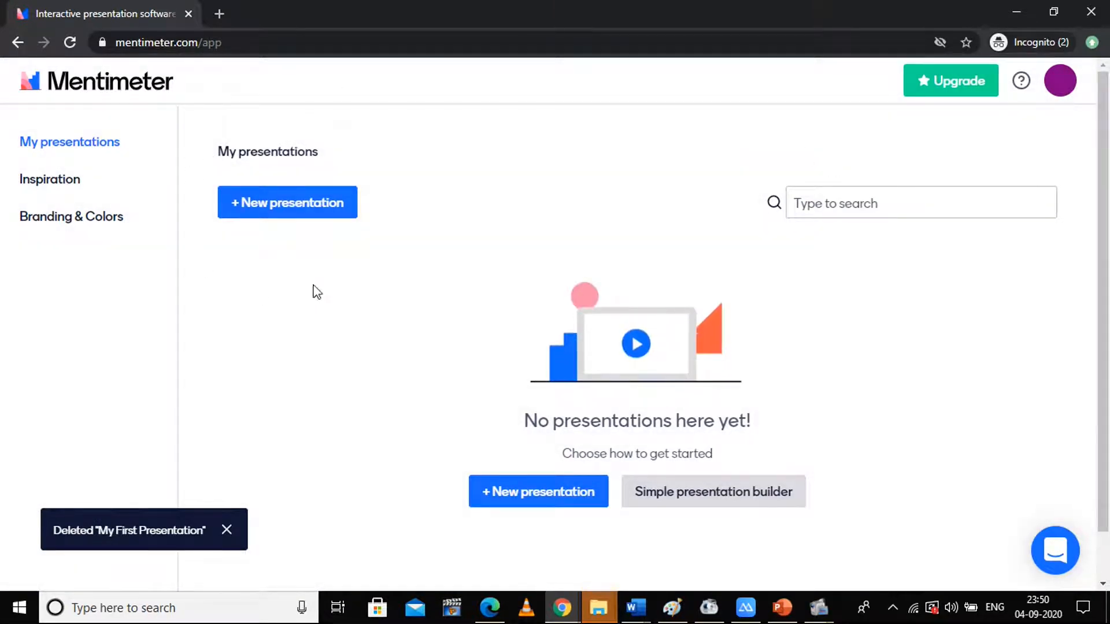
# - Create a new presentation named My First Presentation and make its first slide a Word Cloud question
pyautogui.click(280, 209)
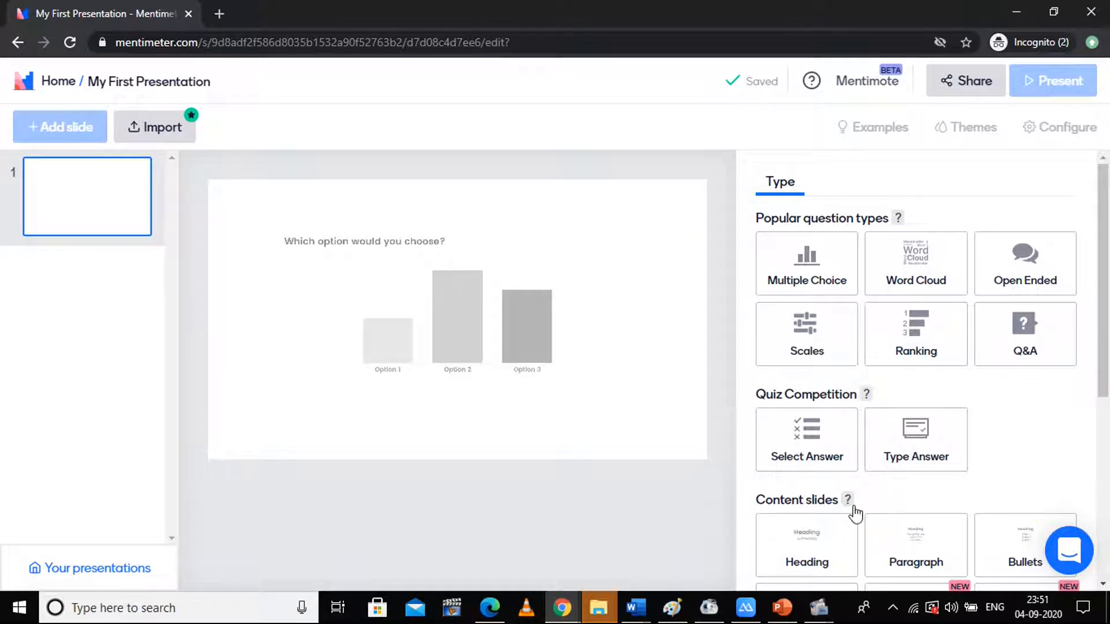
pyautogui.click(799, 266)
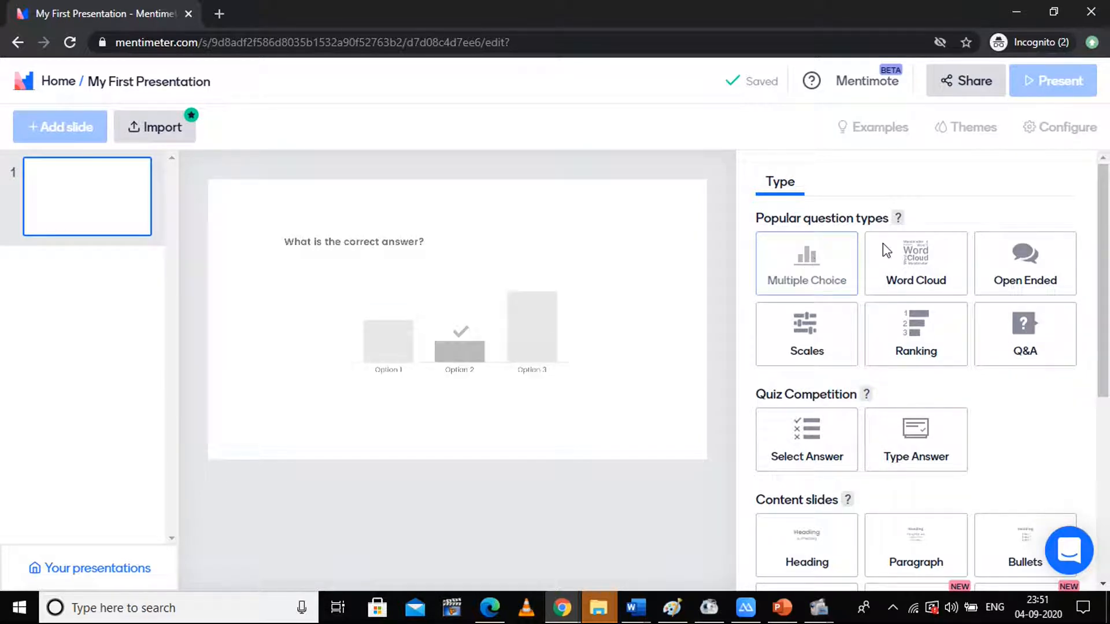
pyautogui.click(895, 275)
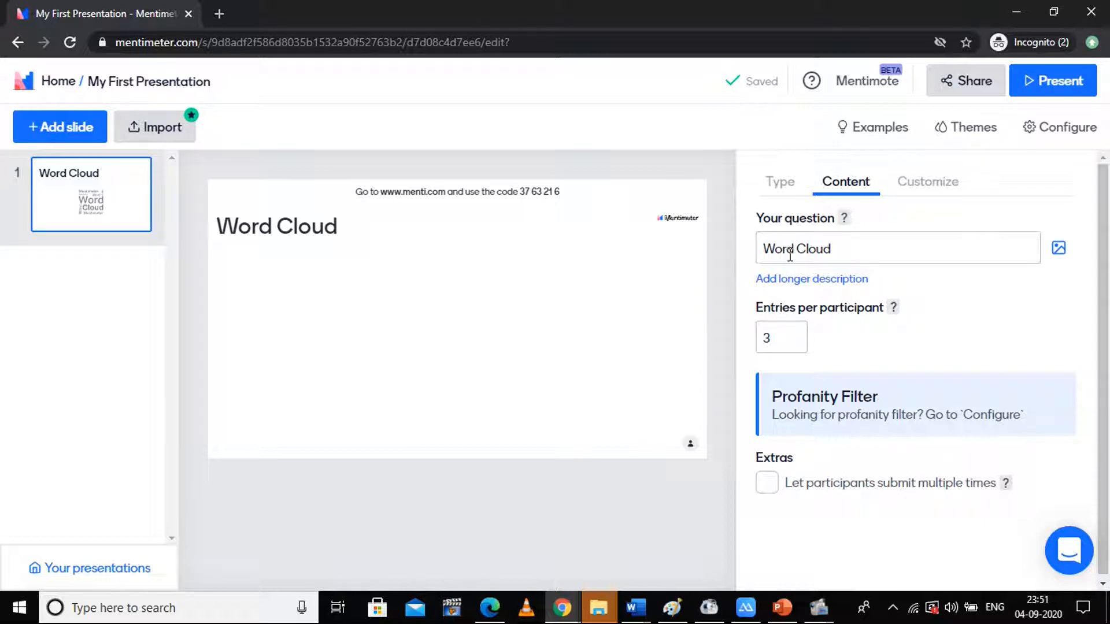
# - Look through the available slide types, from popular questions and quiz competition to content slides and advanced questions, keeping Word Cloud selected
pyautogui.click(778, 184)
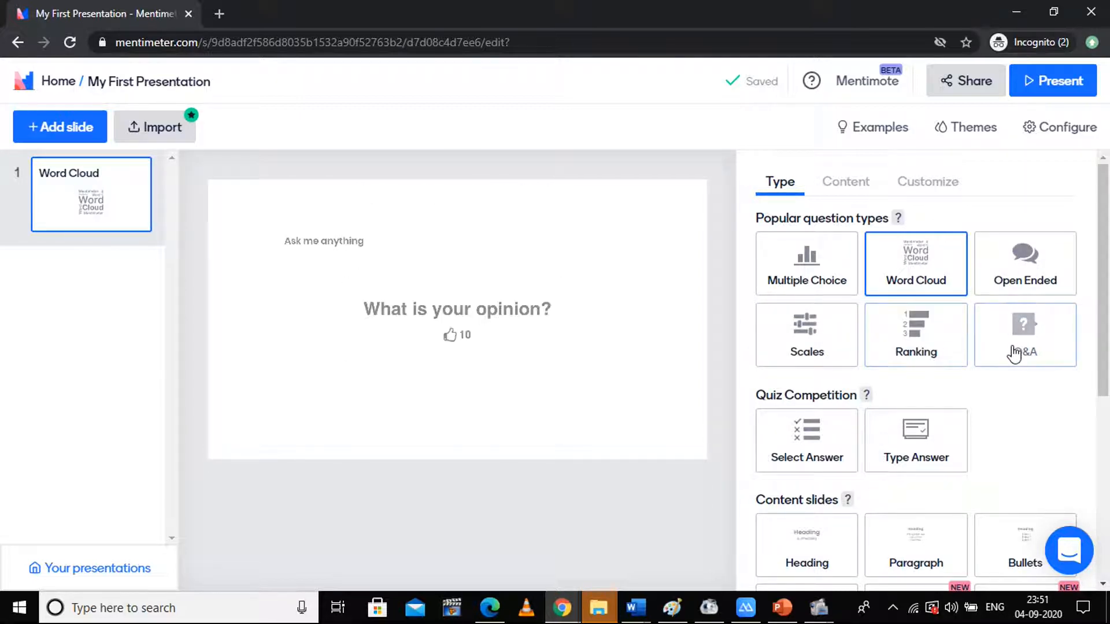
pyautogui.scroll(-2, 837, 344)
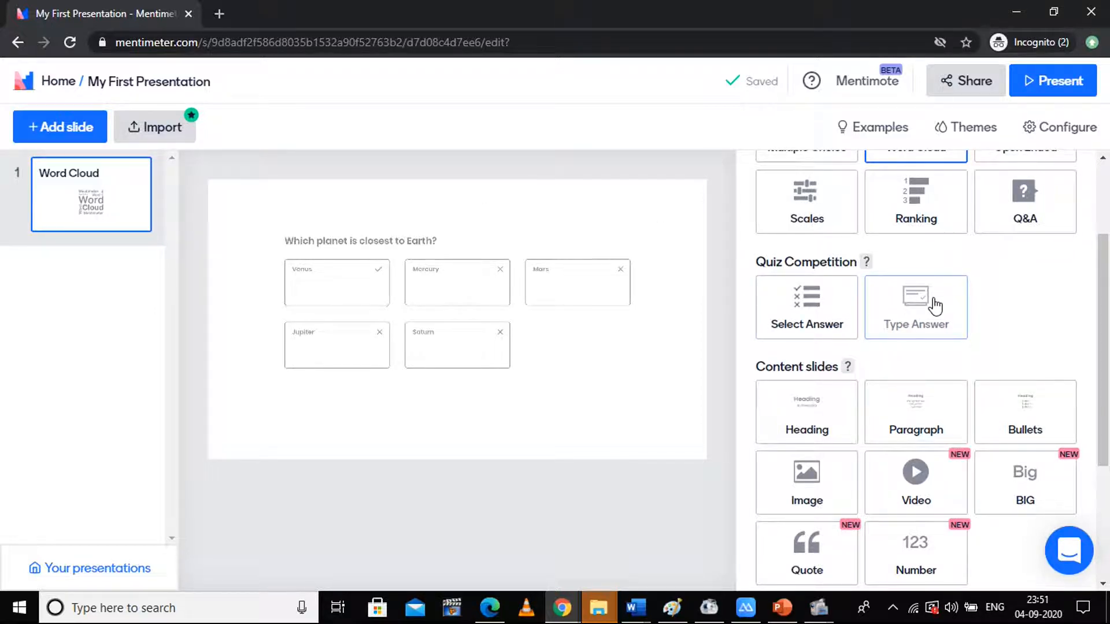
pyautogui.scroll(-2, 1045, 370)
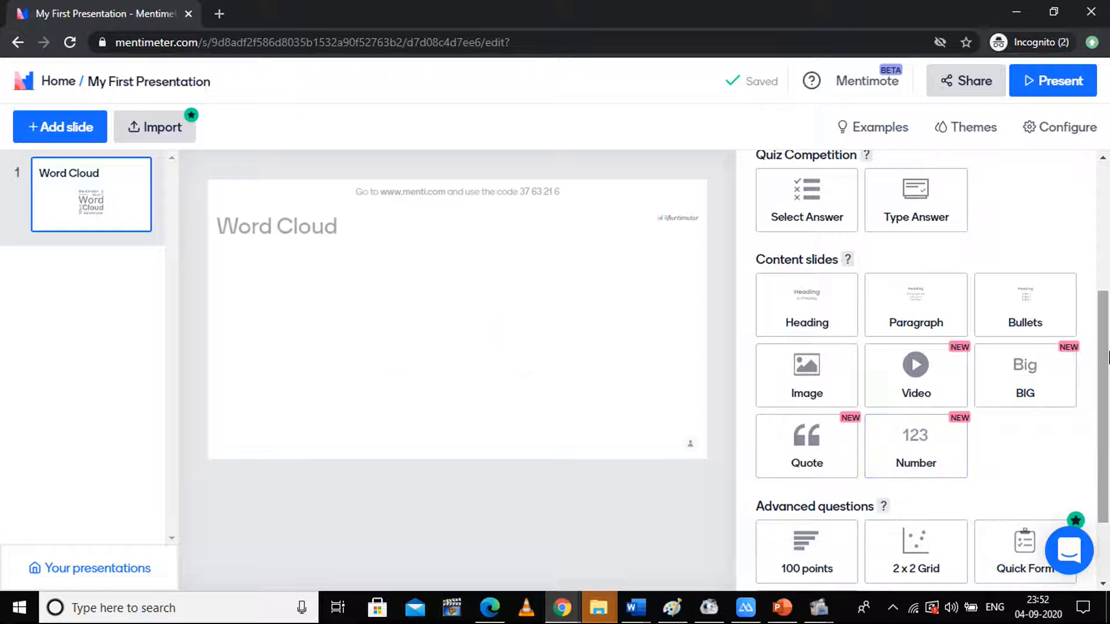
pyautogui.scroll(-2, 763, 503)
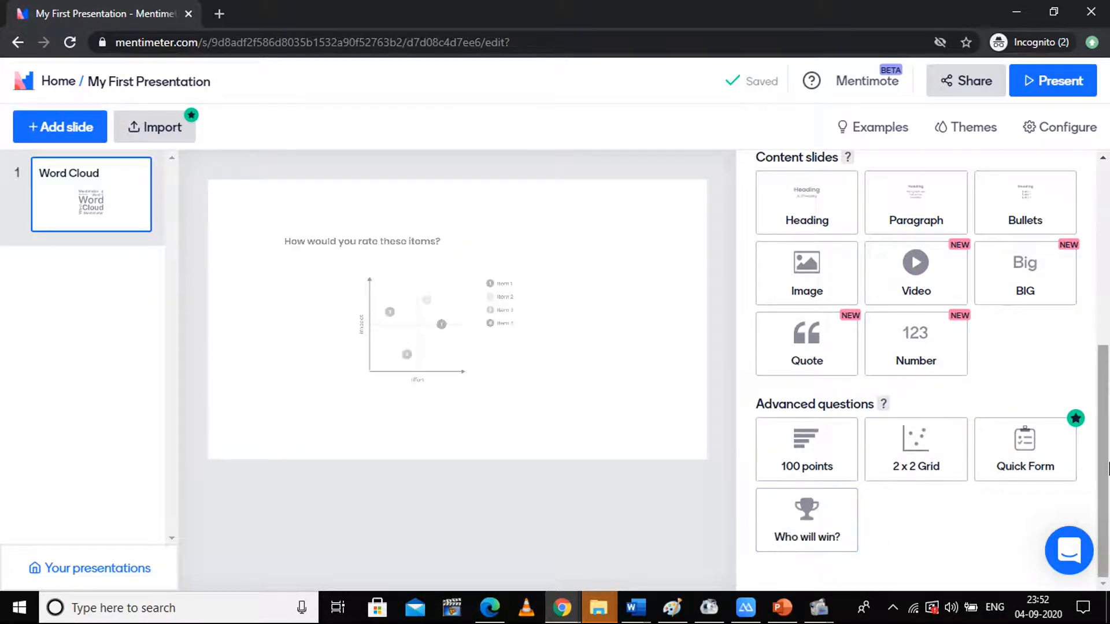
pyautogui.scroll(1, 1107, 427)
pyautogui.scroll(5, 1107, 427)
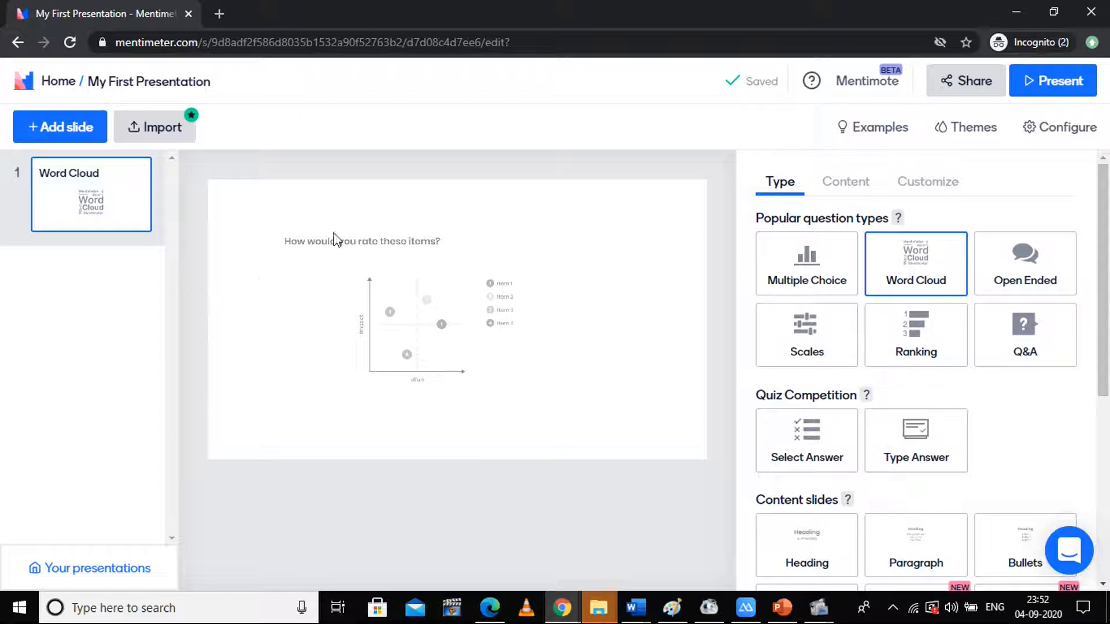
pyautogui.click(925, 256)
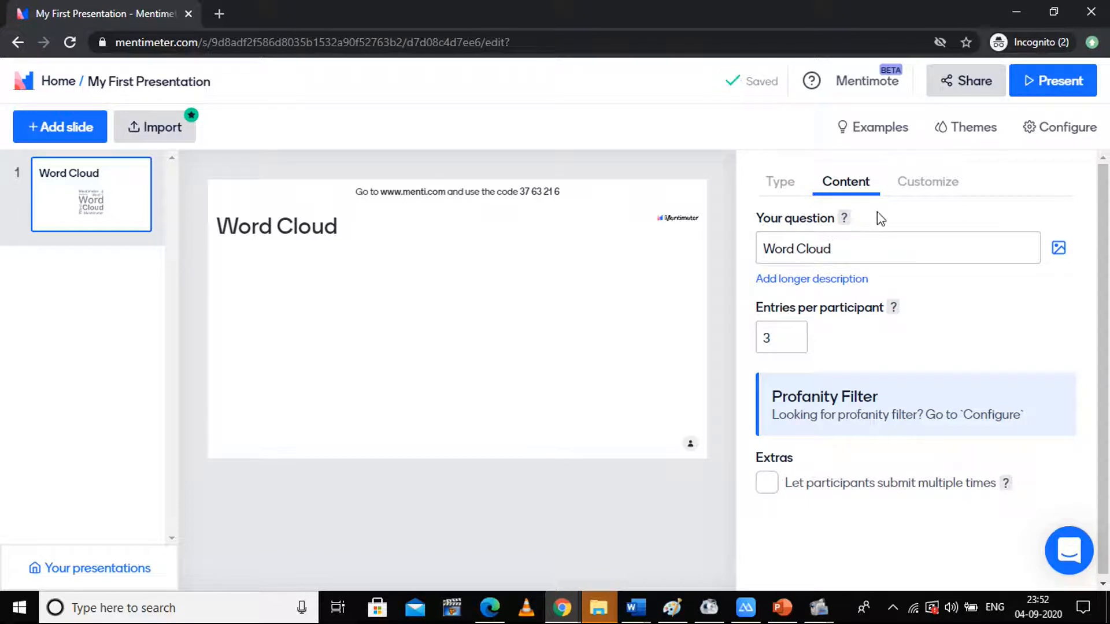
pyautogui.click(787, 183)
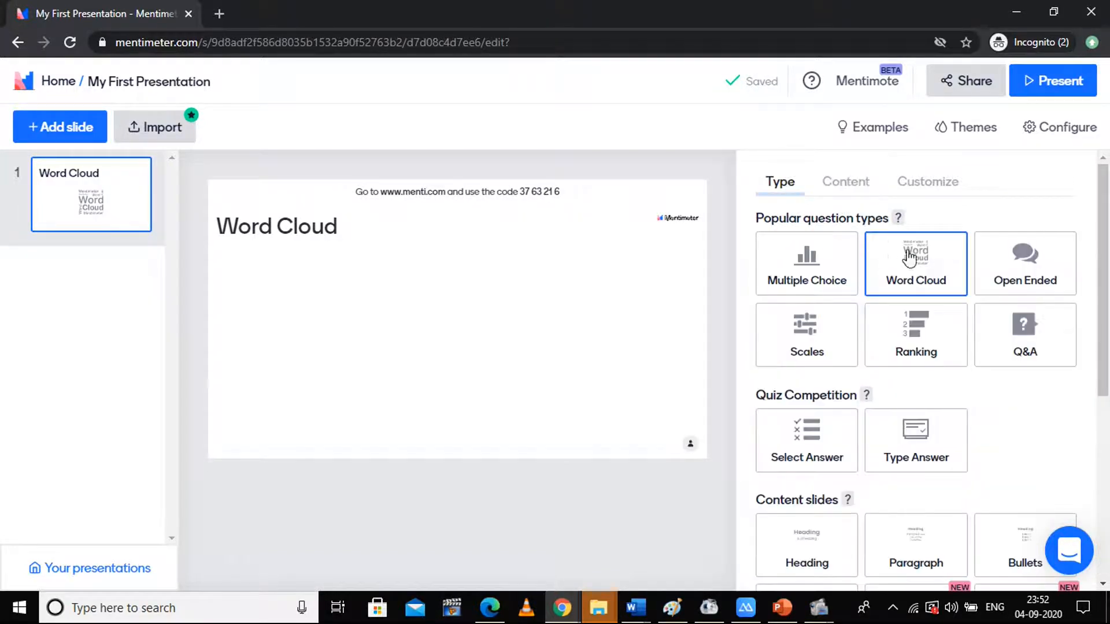
# - Set the word cloud slide's question to "Wish your Teacher:"
pyautogui.click(846, 186)
pyautogui.click(874, 242)
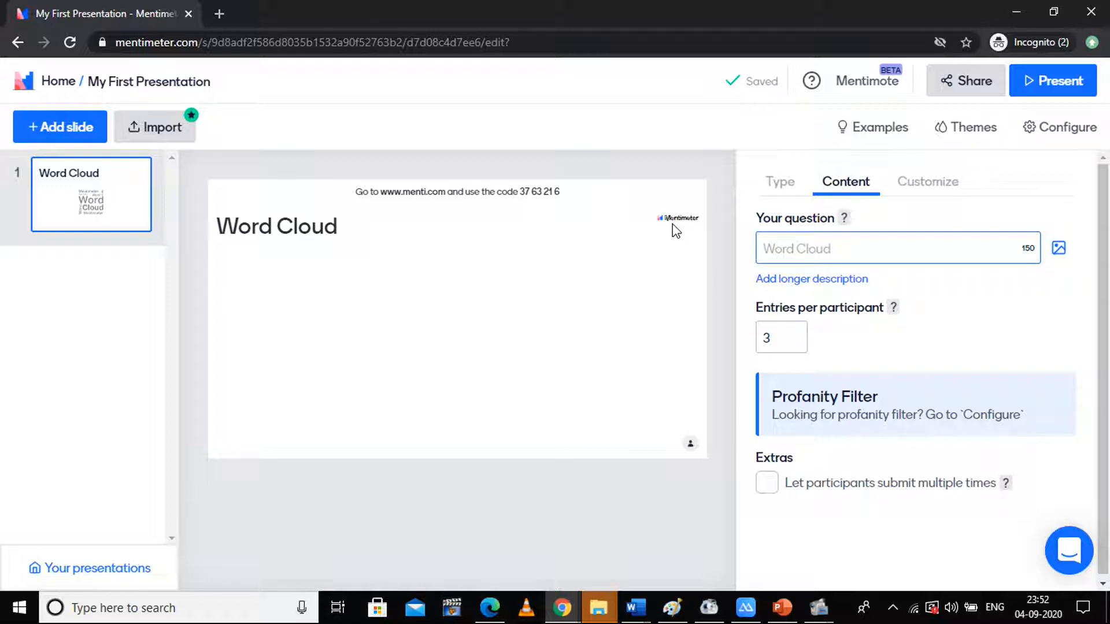
pyautogui.write('Wish')
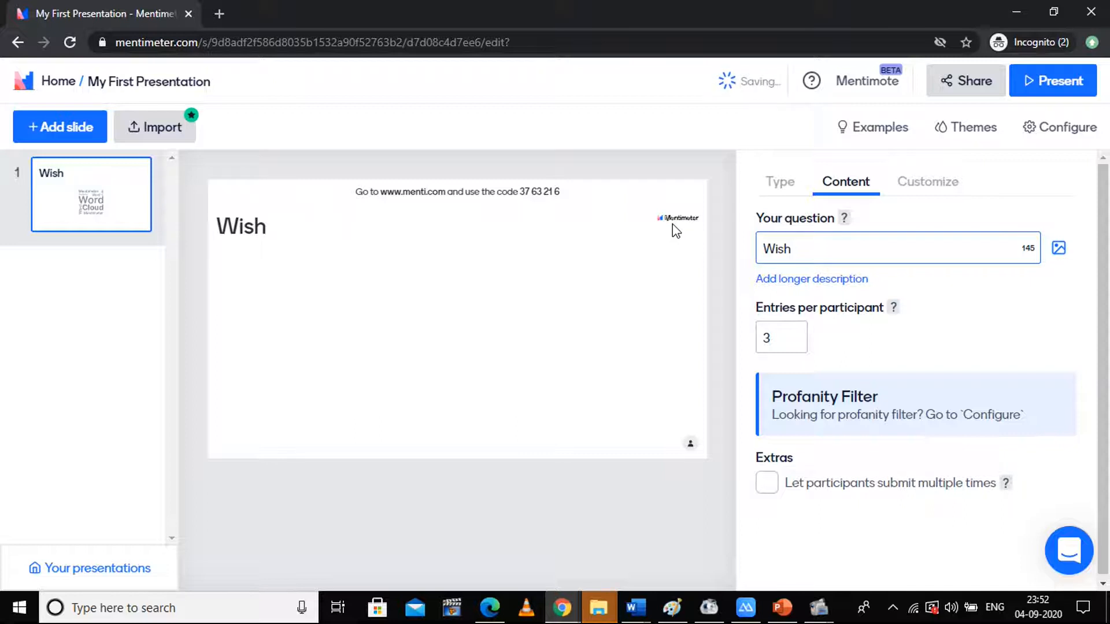
pyautogui.write('your ')
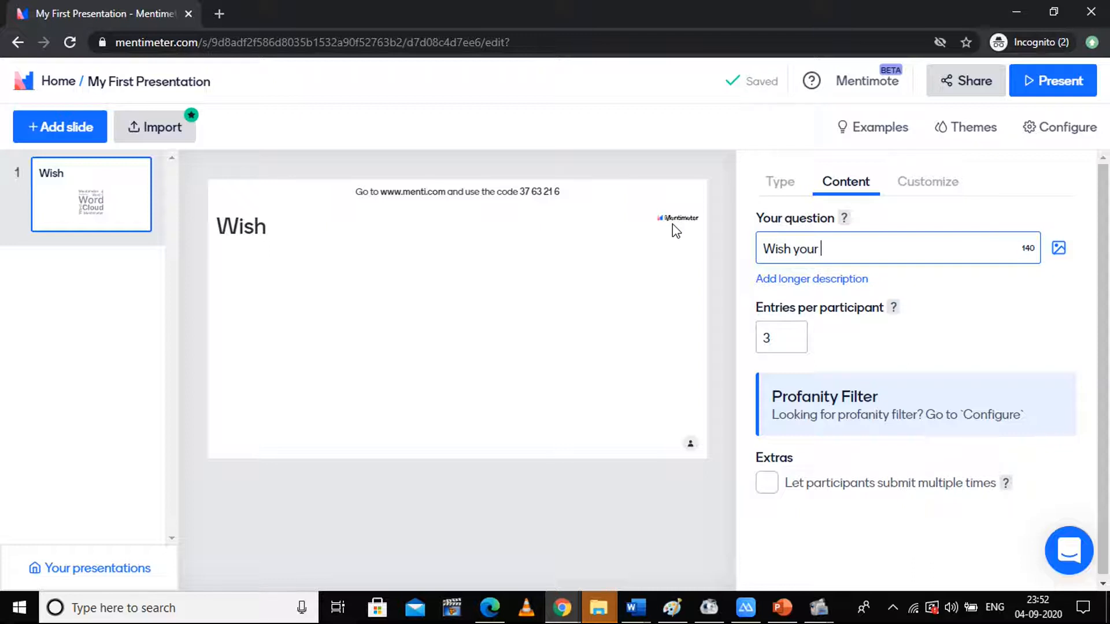
pyautogui.write('TTe')
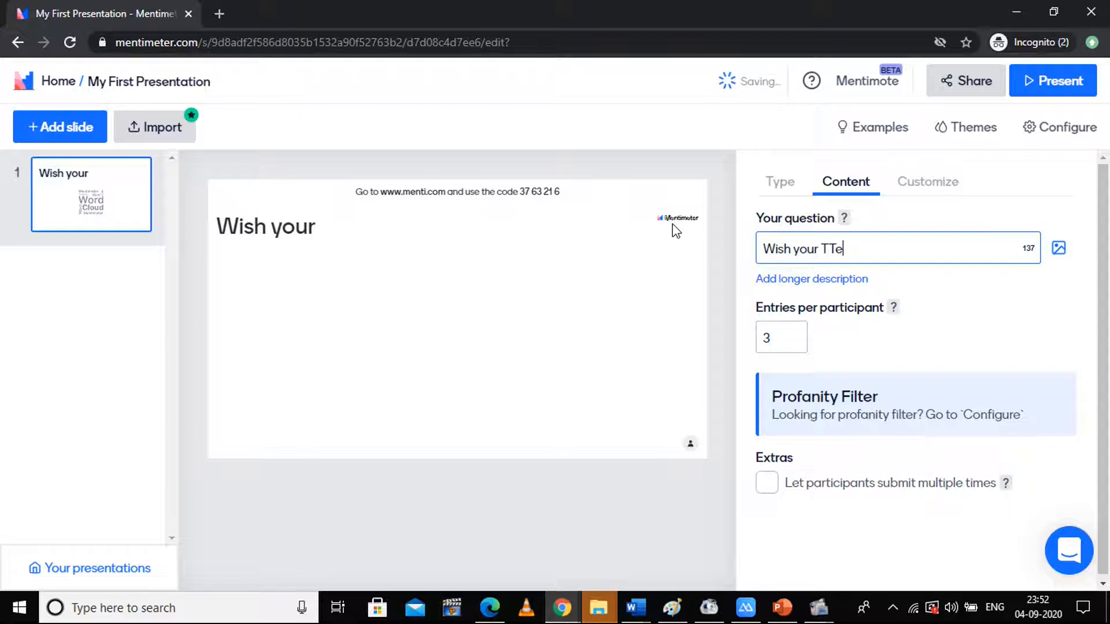
pyautogui.press('BackSpace')
pyautogui.press('BackSpace')
pyautogui.write('eacher')
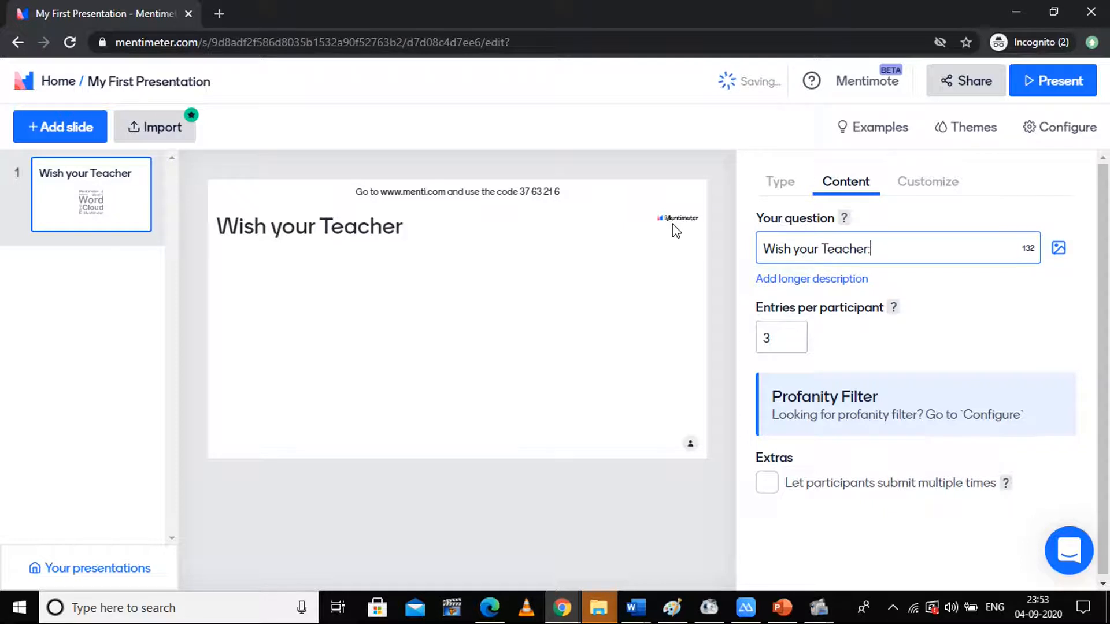
pyautogui.write(':')
# - Set the word cloud's entries per participant to 1
pyautogui.click(793, 340)
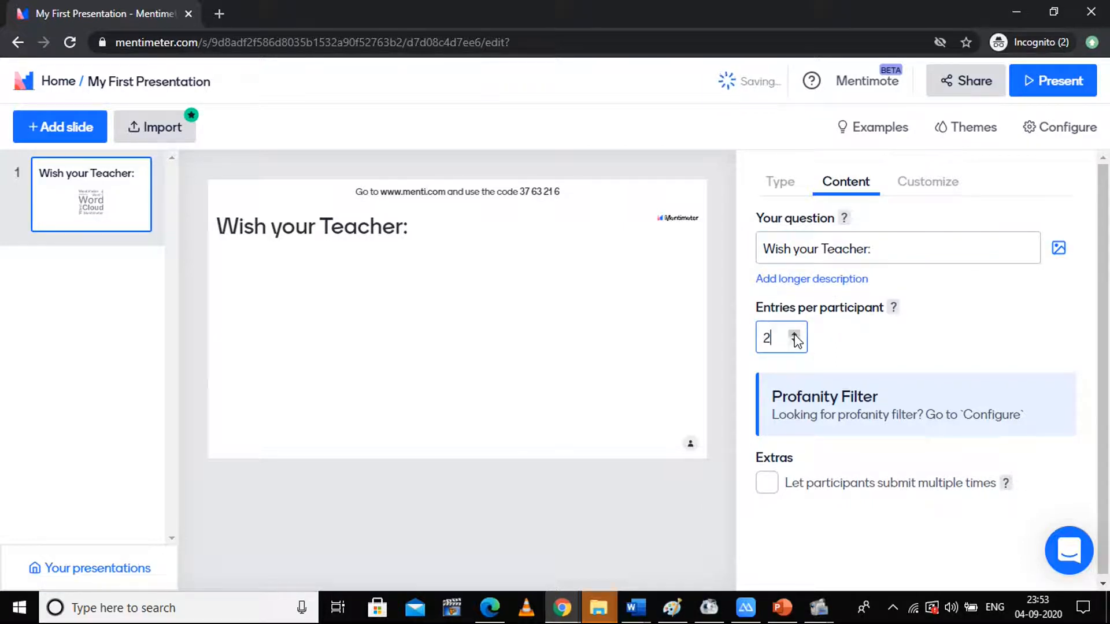
pyautogui.click(795, 335)
pyautogui.click(795, 335)
pyautogui.click(797, 343)
pyautogui.click(797, 343)
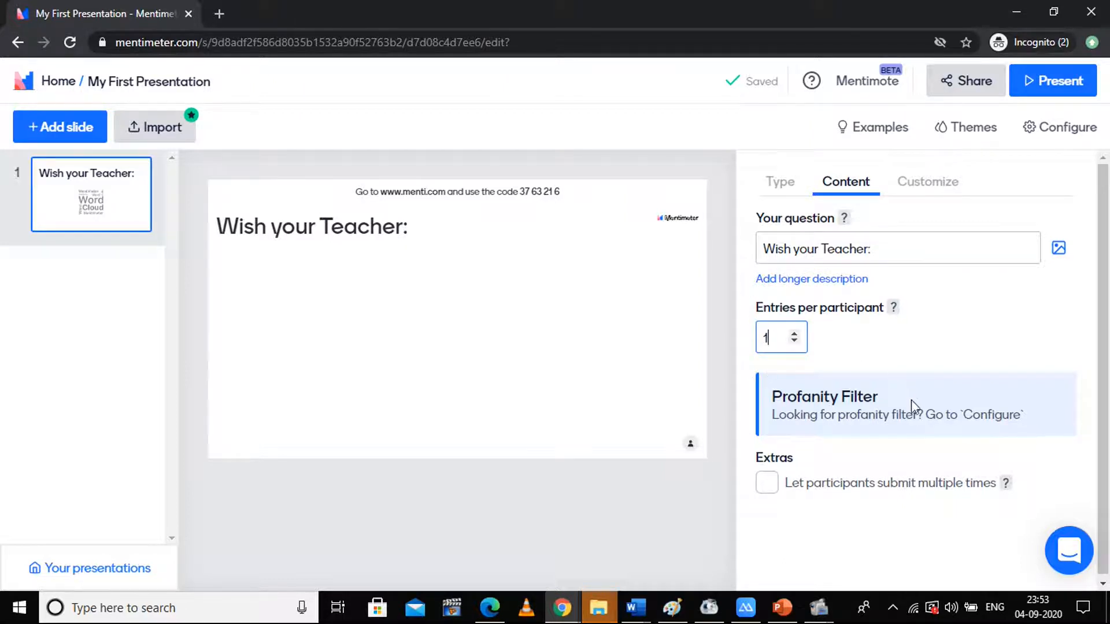
pyautogui.click(849, 396)
# - Try the slide's multiple submissions, Hide results and Close voting options, turning each one on and back off
pyautogui.click(766, 489)
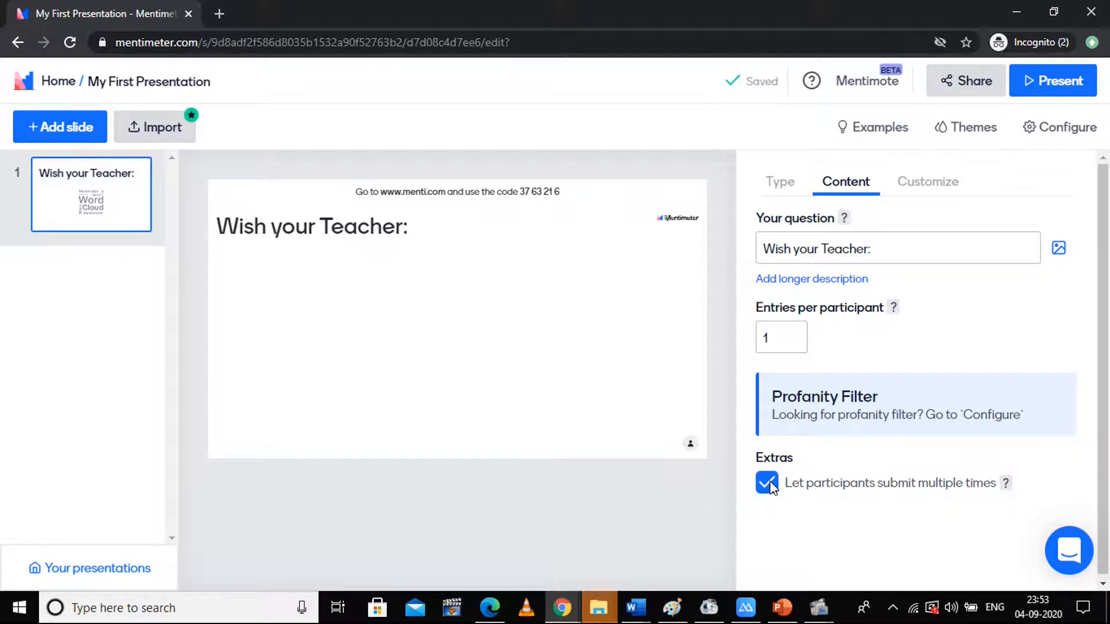
pyautogui.click(769, 486)
pyautogui.click(919, 191)
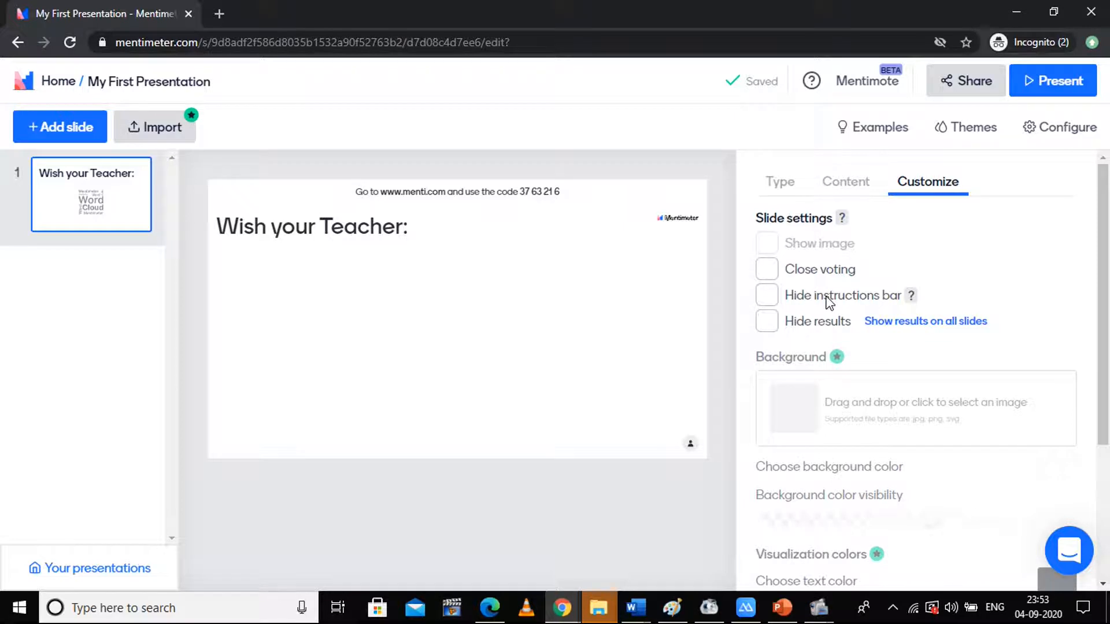
pyautogui.click(760, 324)
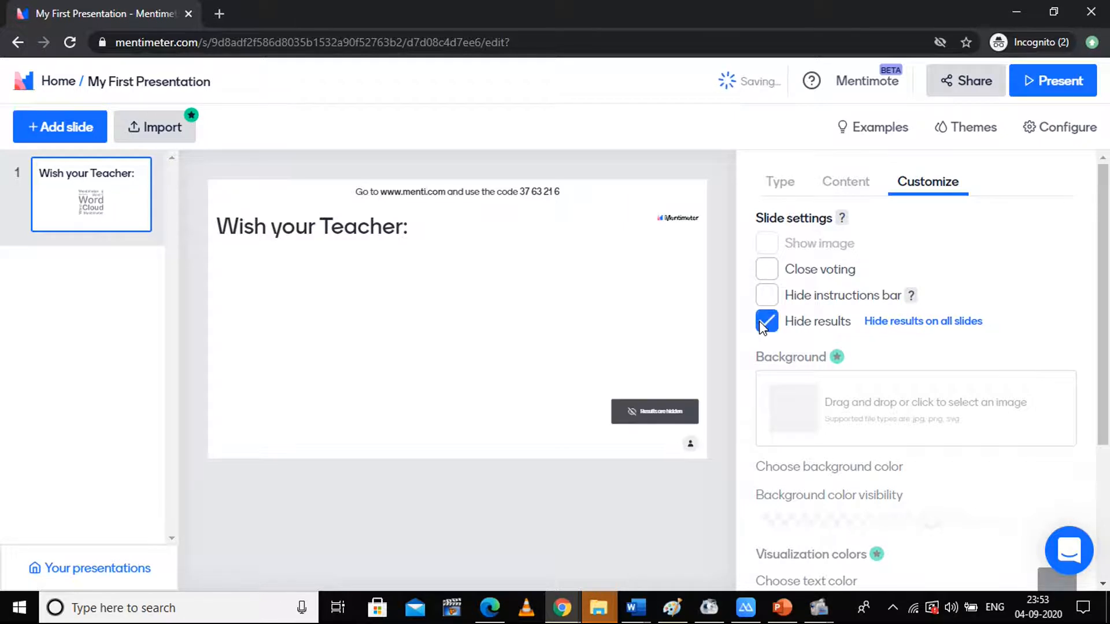
pyautogui.click(760, 324)
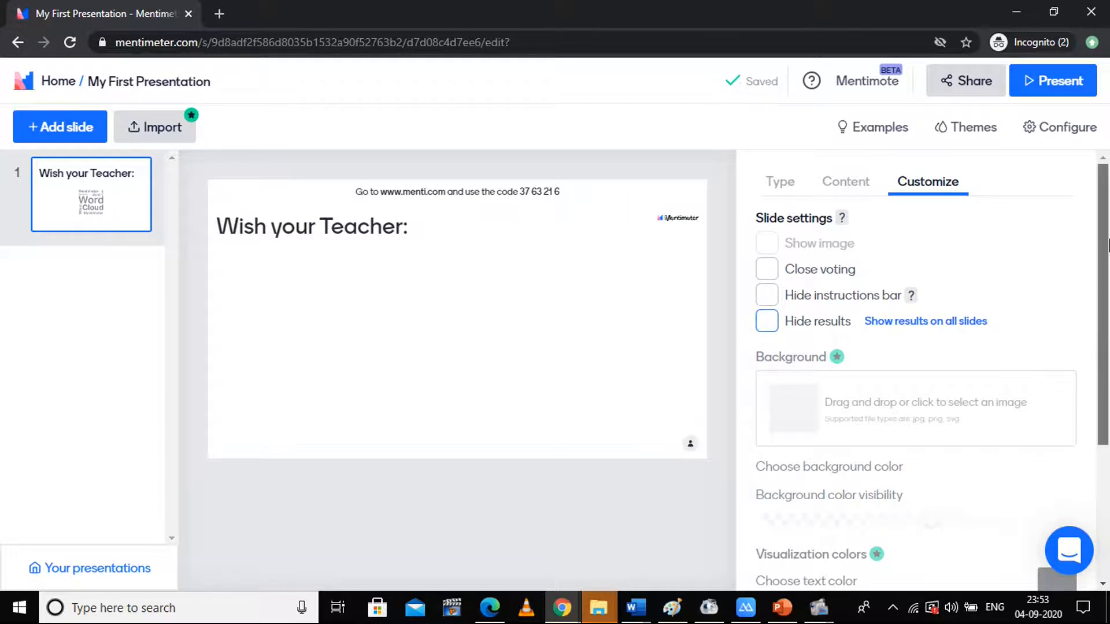
pyautogui.moveTo(1104, 248); pyautogui.dragTo(1104, 352)
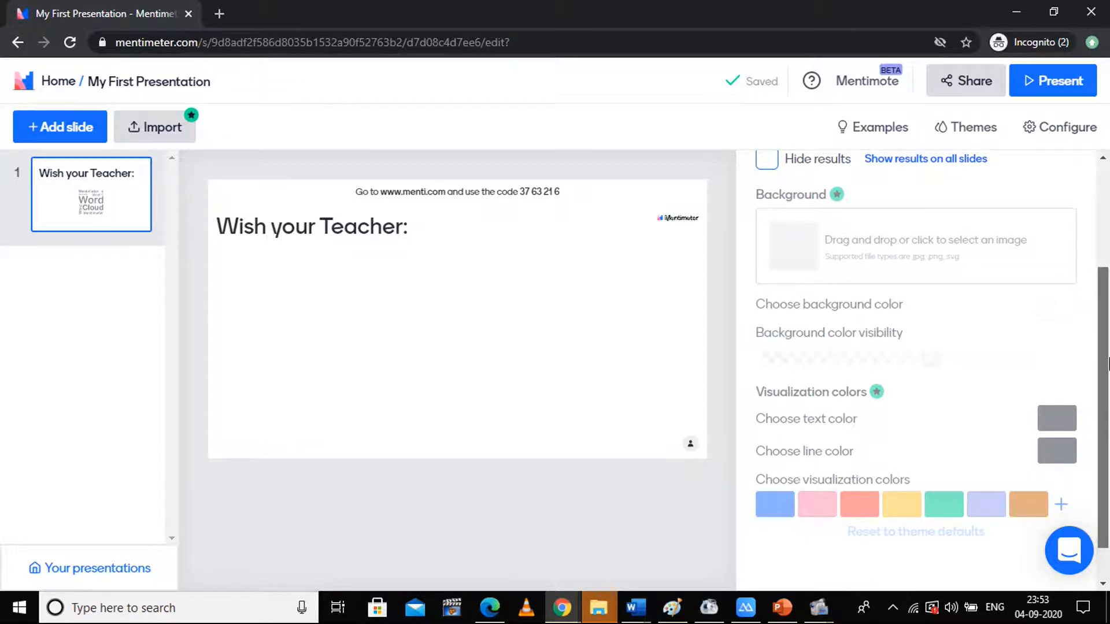
pyautogui.moveTo(1104, 353); pyautogui.dragTo(1104, 258)
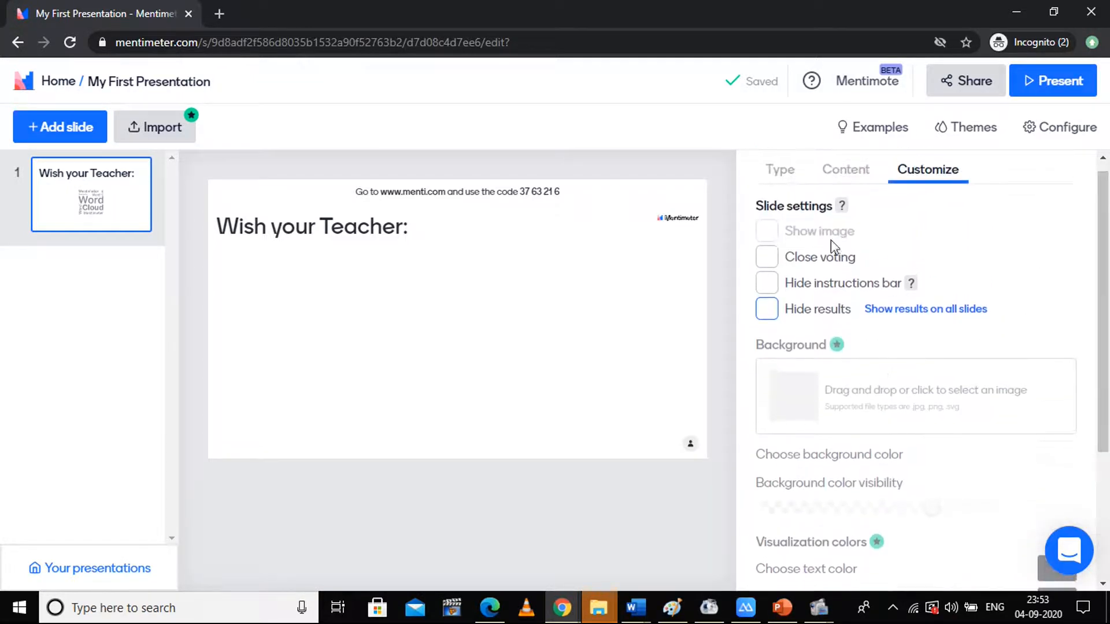
pyautogui.click(797, 258)
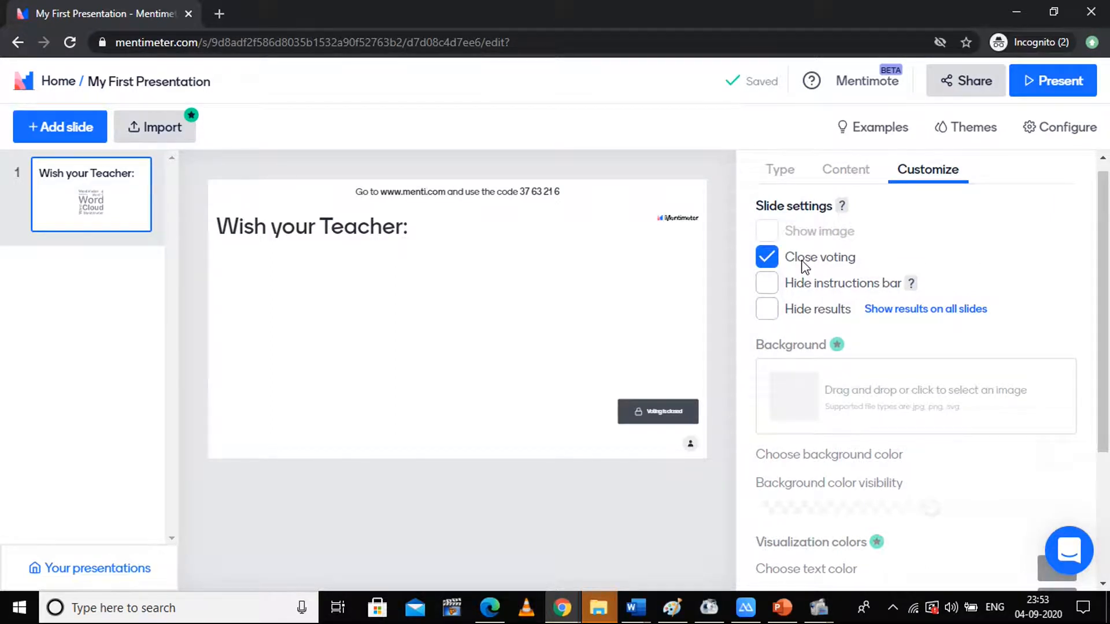
pyautogui.click(767, 258)
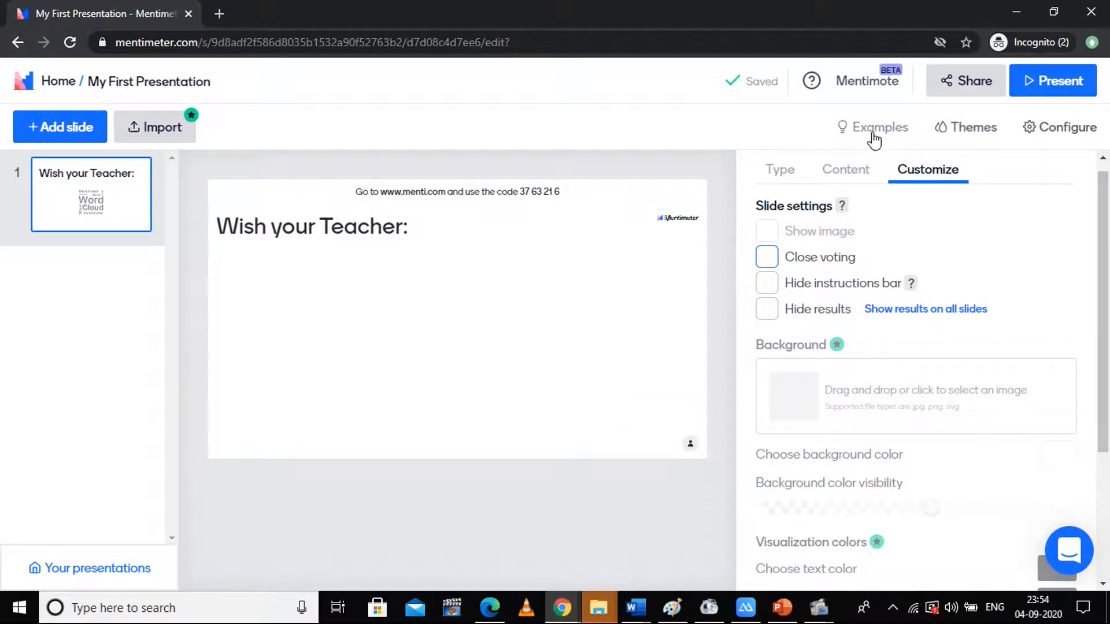
# - Browse the available themes and apply the Terminal theme to the presentation
pyautogui.click(955, 129)
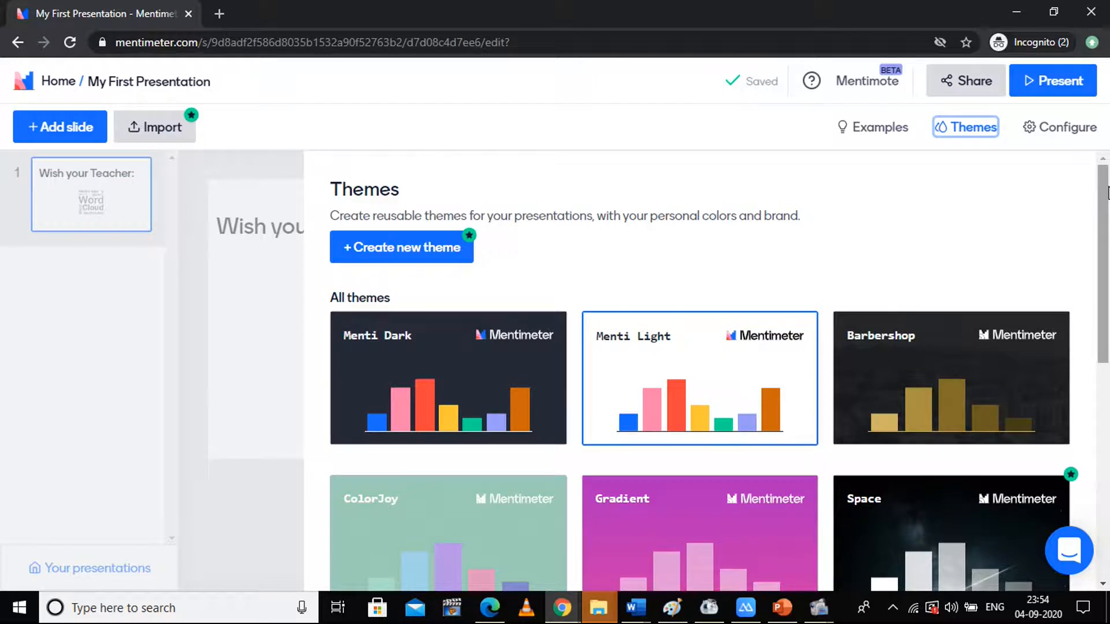
pyautogui.moveTo(1107, 193); pyautogui.dragTo(1064, 325)
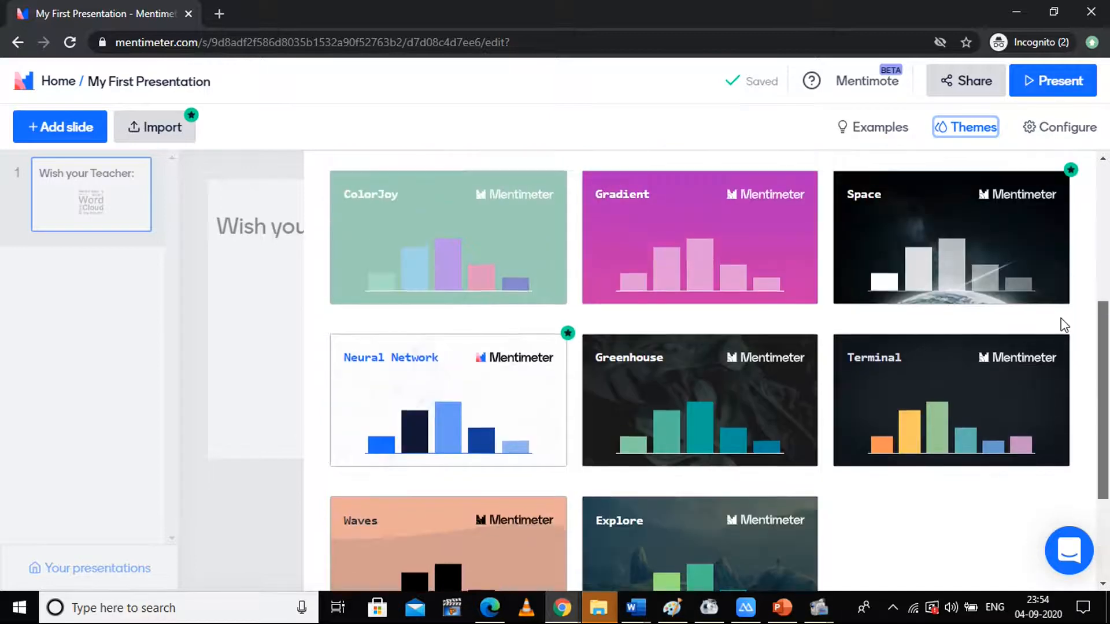
pyautogui.scroll(3, 1057, 276)
pyautogui.scroll(-3, 1056, 252)
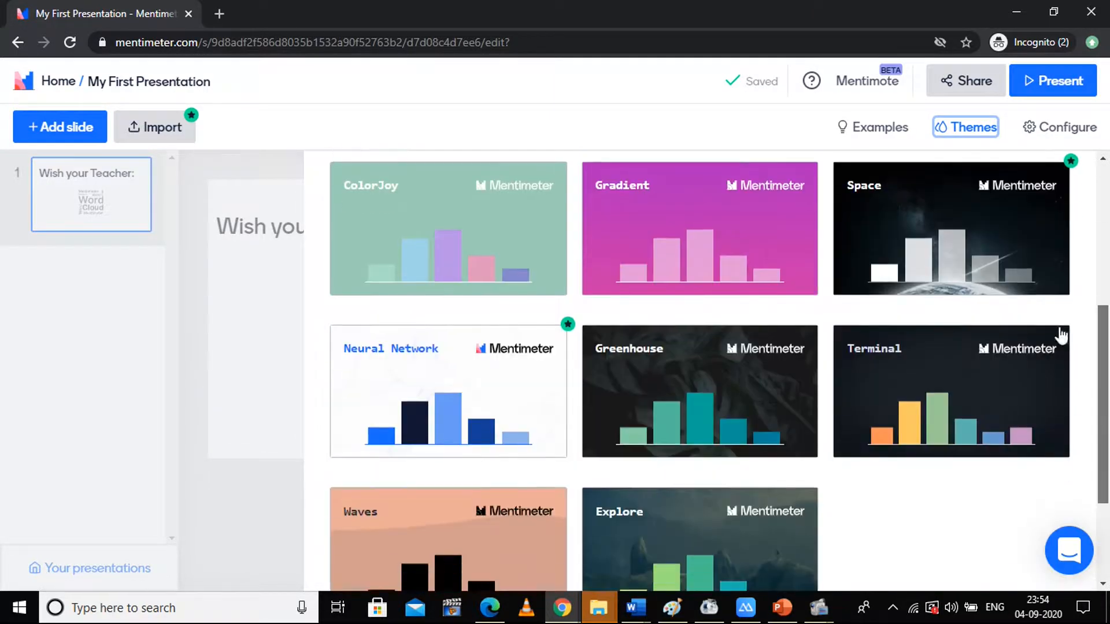
pyautogui.click(914, 361)
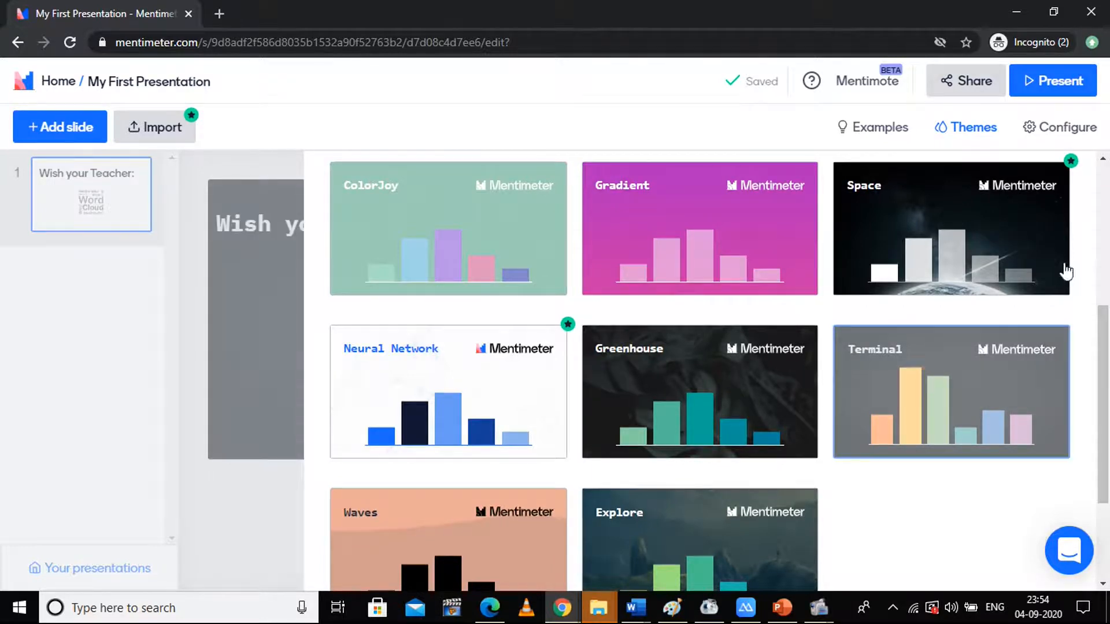
pyautogui.click(243, 507)
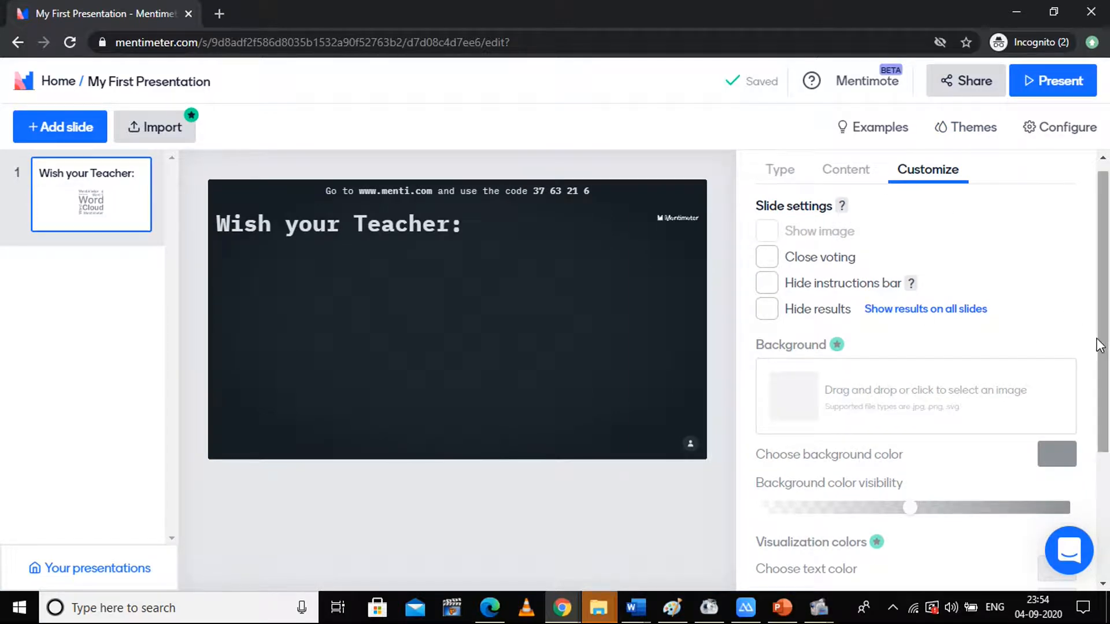
# - Review the presentation's configuration settings for pace, language, audience questions, audience comments, quiz and profanity filter
pyautogui.moveTo(1108, 356); pyautogui.dragTo(1108, 263)
pyautogui.click(1051, 131)
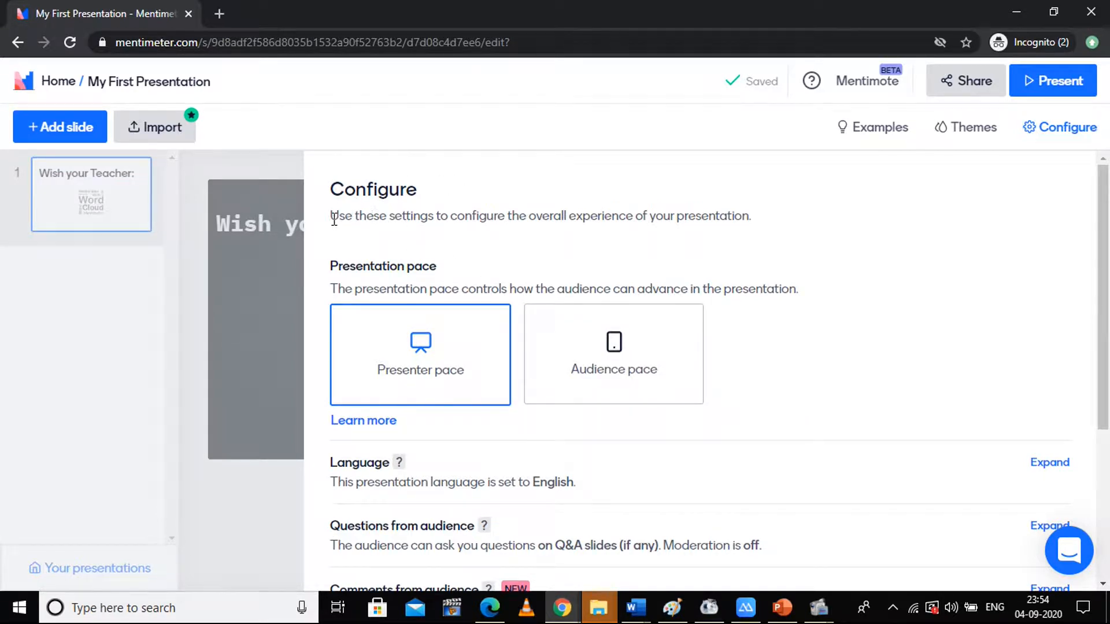
pyautogui.moveTo(332, 219); pyautogui.dragTo(762, 211)
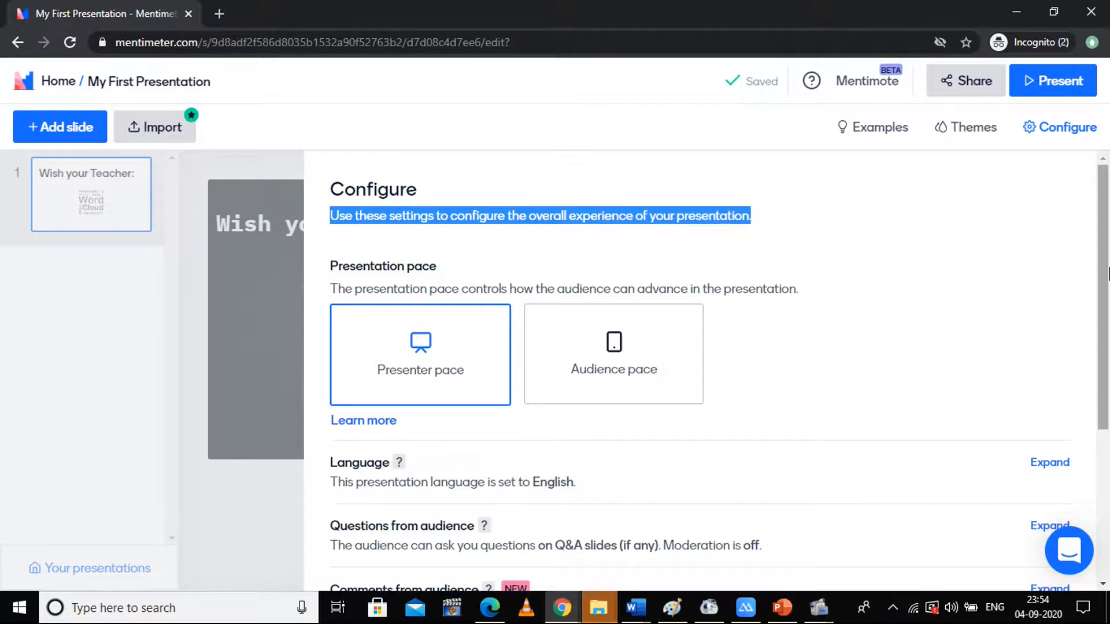
pyautogui.scroll(-2, 1109, 326)
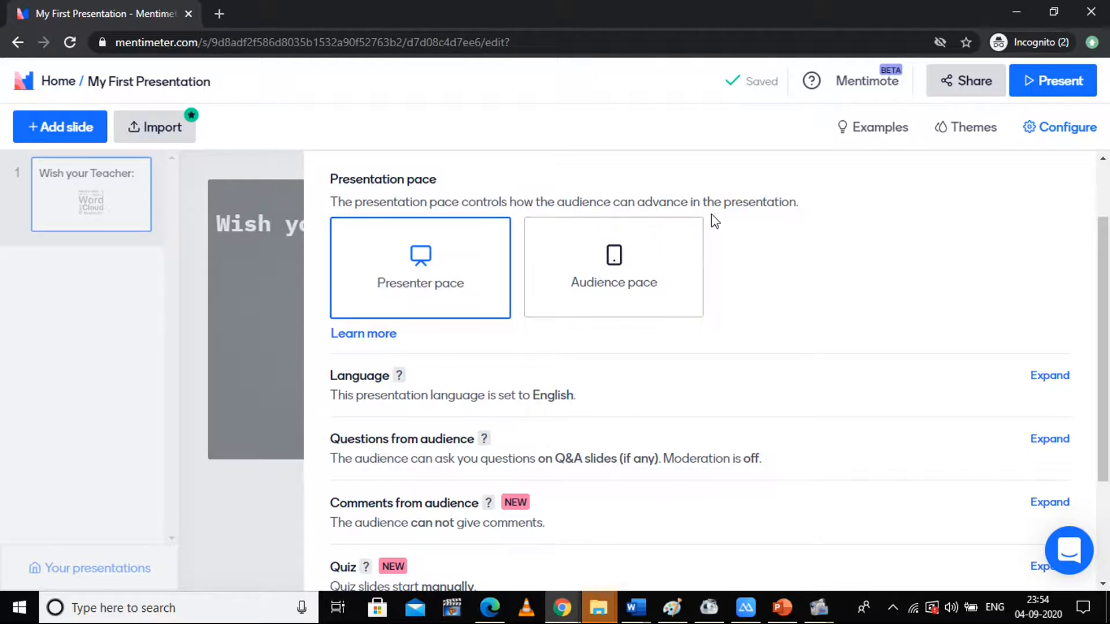
pyautogui.scroll(-2, 1093, 341)
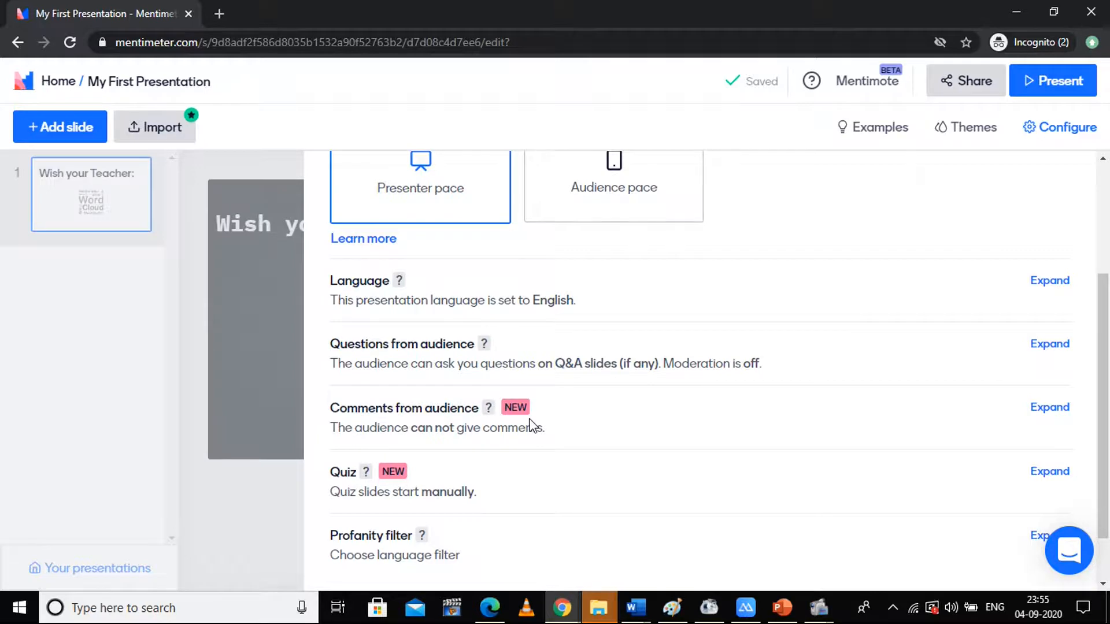
pyautogui.scroll(-1, 751, 405)
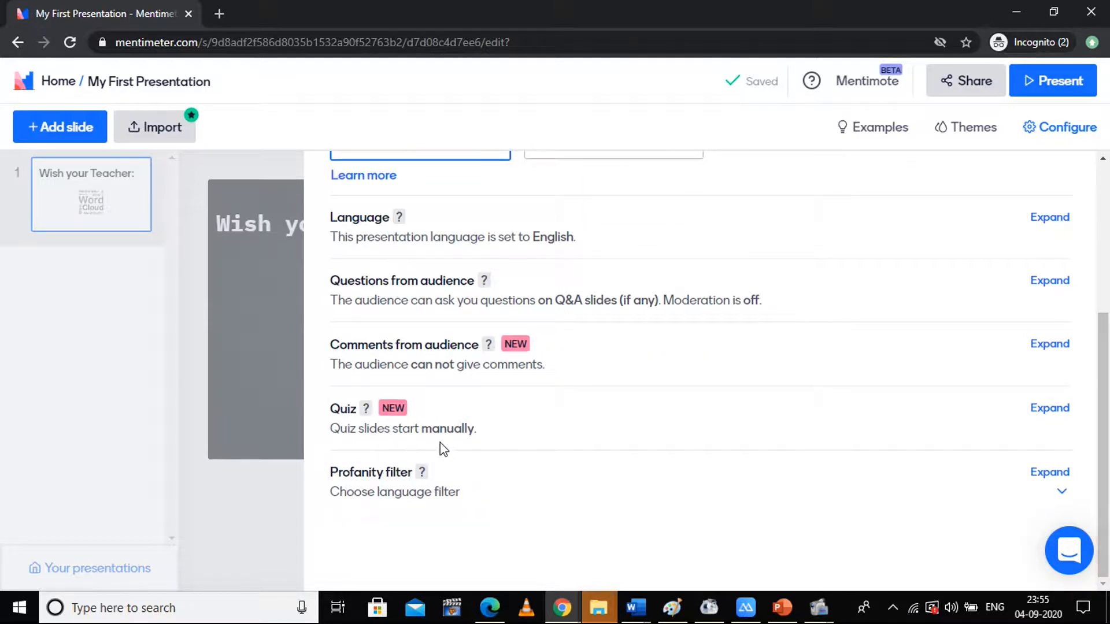
# - Expand the profanity filter setting and review the full list of filter languages
pyautogui.click(422, 501)
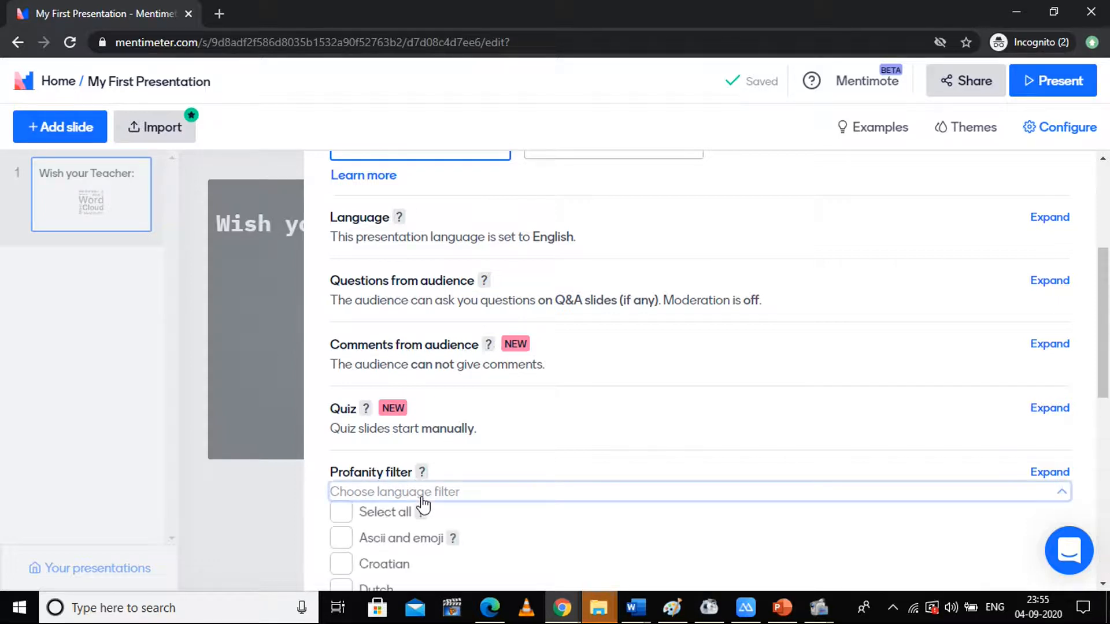
pyautogui.moveTo(1105, 272); pyautogui.dragTo(1105, 338)
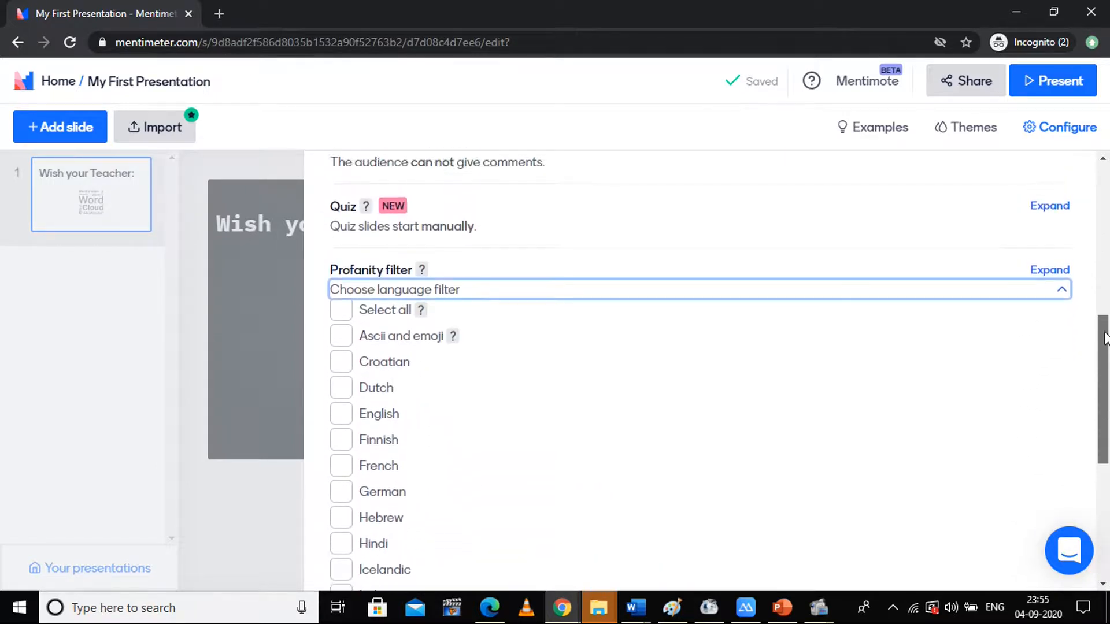
pyautogui.click(347, 425)
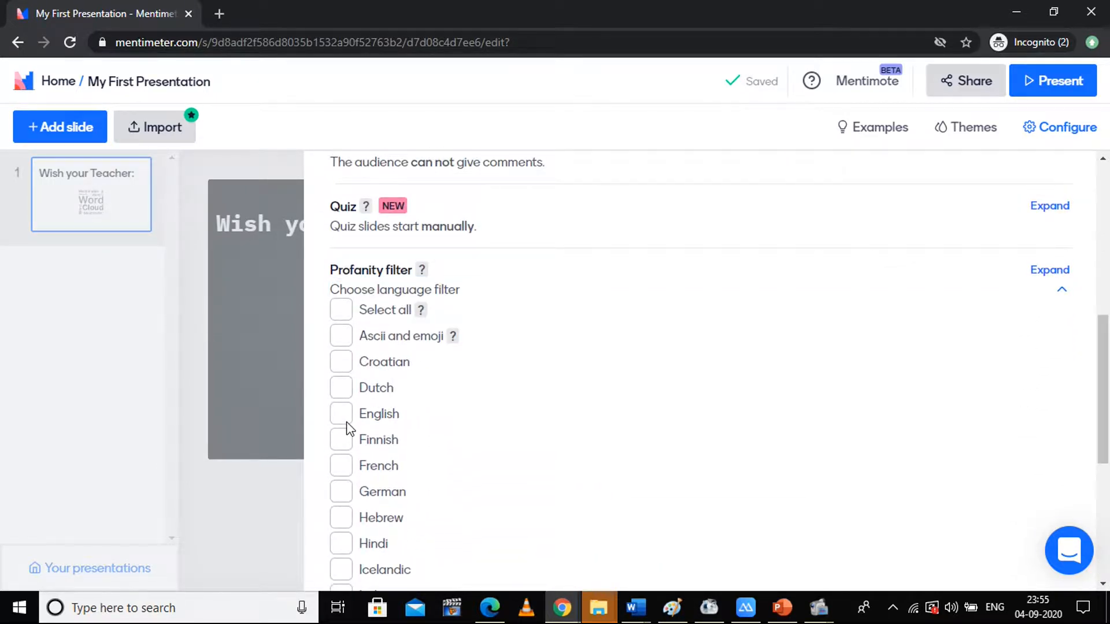
pyautogui.moveTo(1105, 441); pyautogui.dragTo(1108, 555)
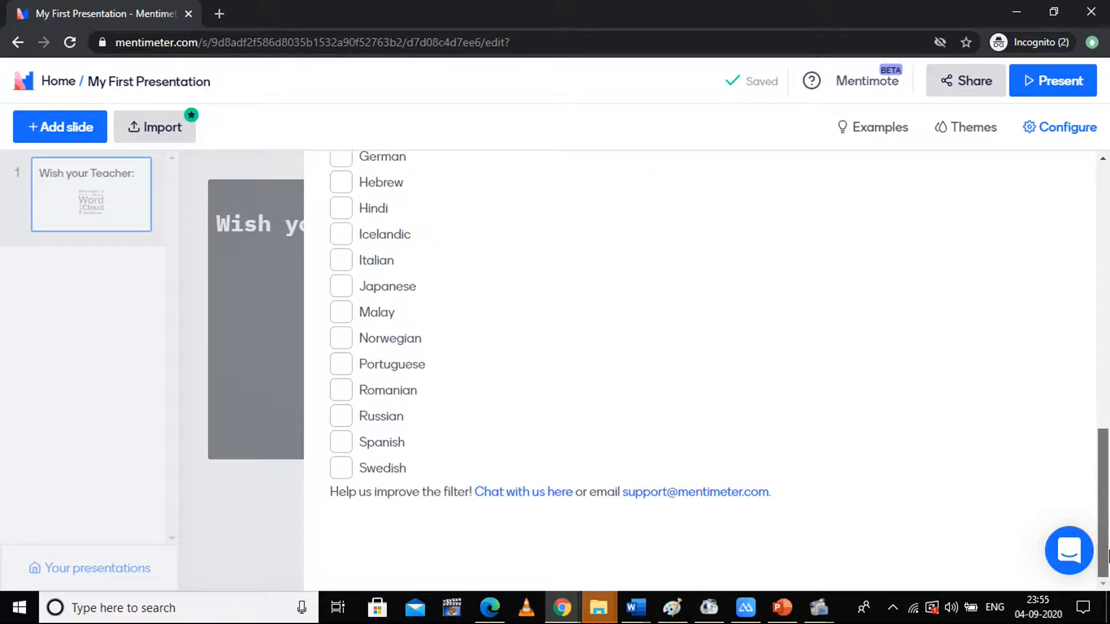
pyautogui.moveTo(1104, 480); pyautogui.dragTo(1108, 159)
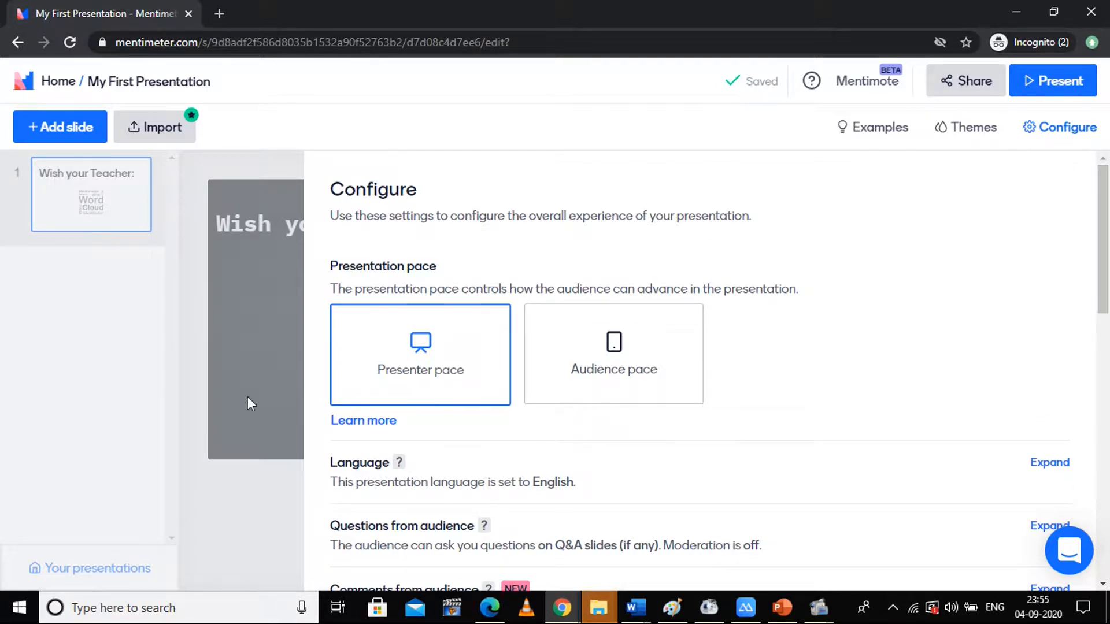
# - Look through the library of example slides and return to the word cloud slide
pyautogui.click(877, 128)
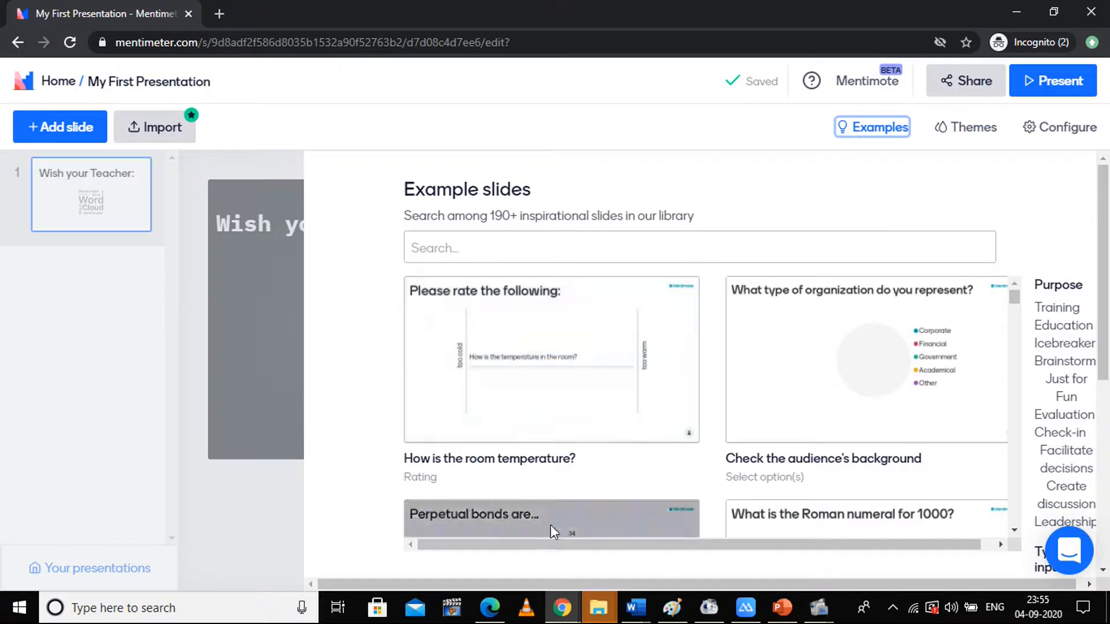
pyautogui.moveTo(655, 334)
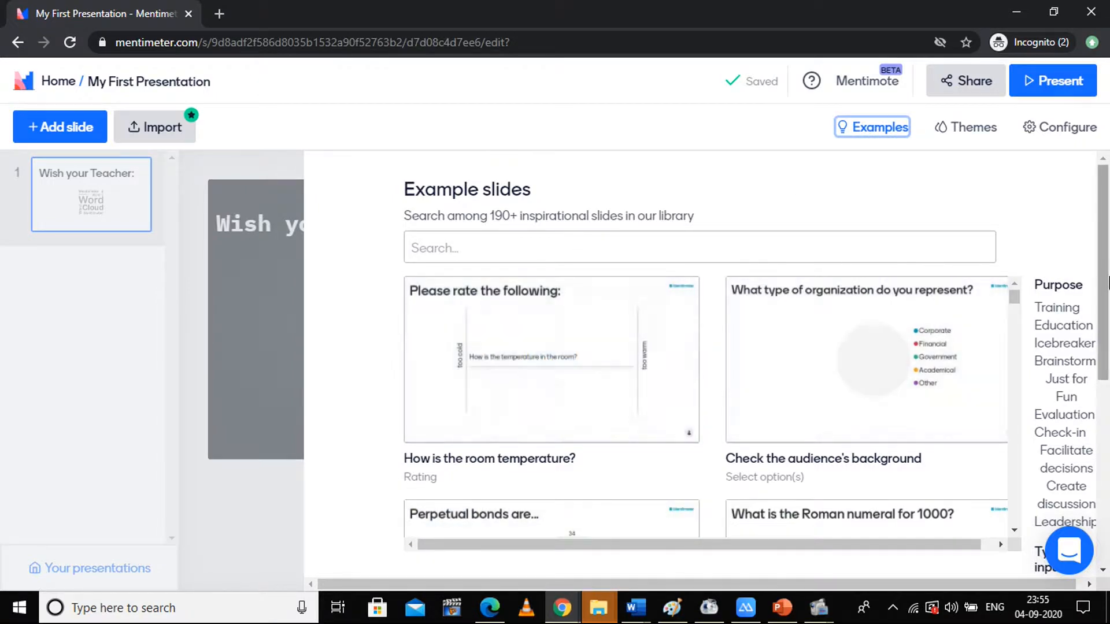
pyautogui.scroll(-5, 1104, 283)
pyautogui.scroll(5, 1104, 283)
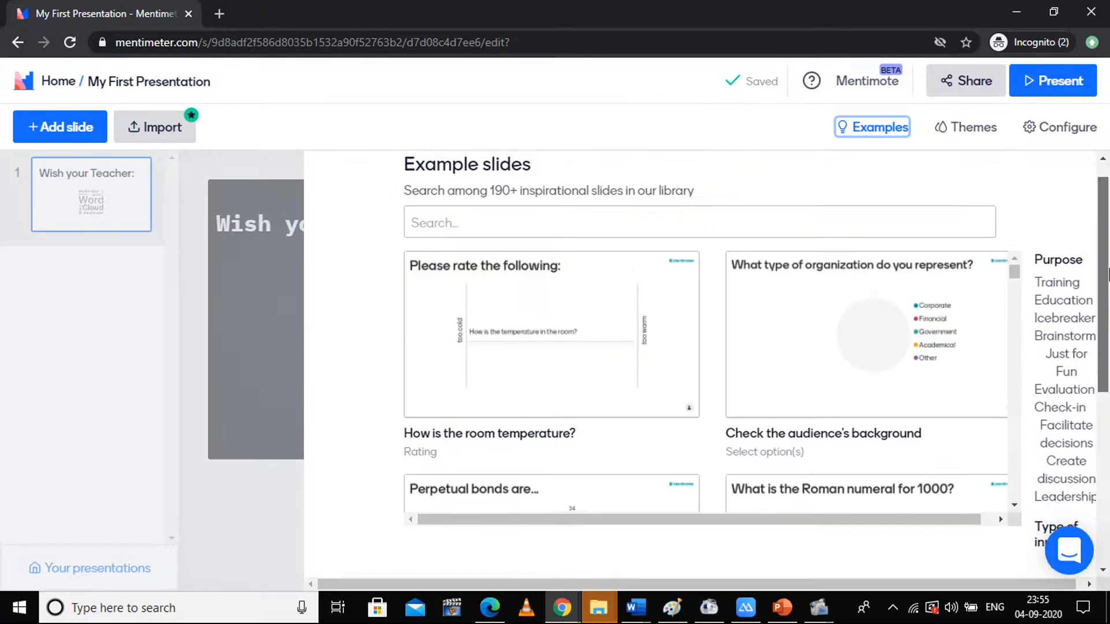
pyautogui.click(232, 477)
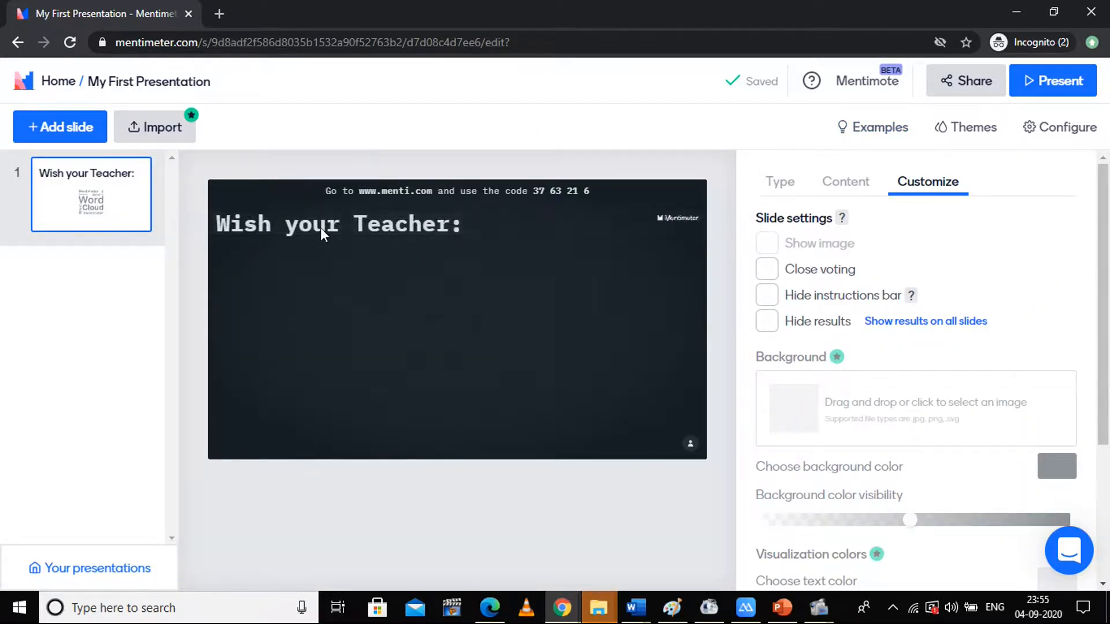
# - Open the Mentimote remote control for the presentation and return to the presentation editor
pyautogui.moveTo(343, 187)
pyautogui.moveTo(539, 198)
pyautogui.click(872, 91)
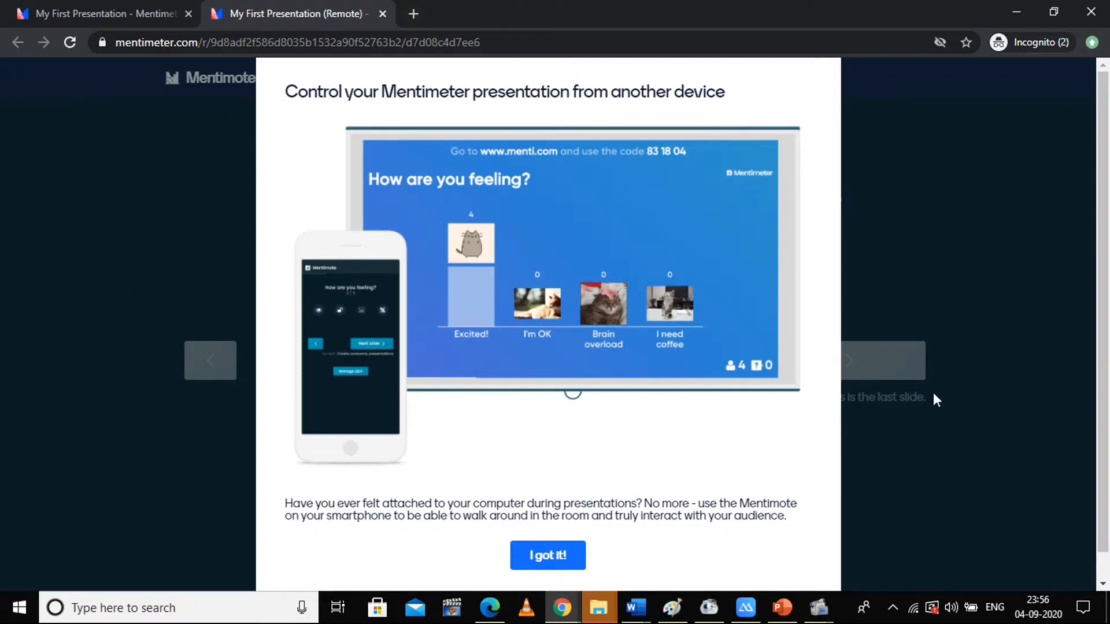
pyautogui.click(110, 13)
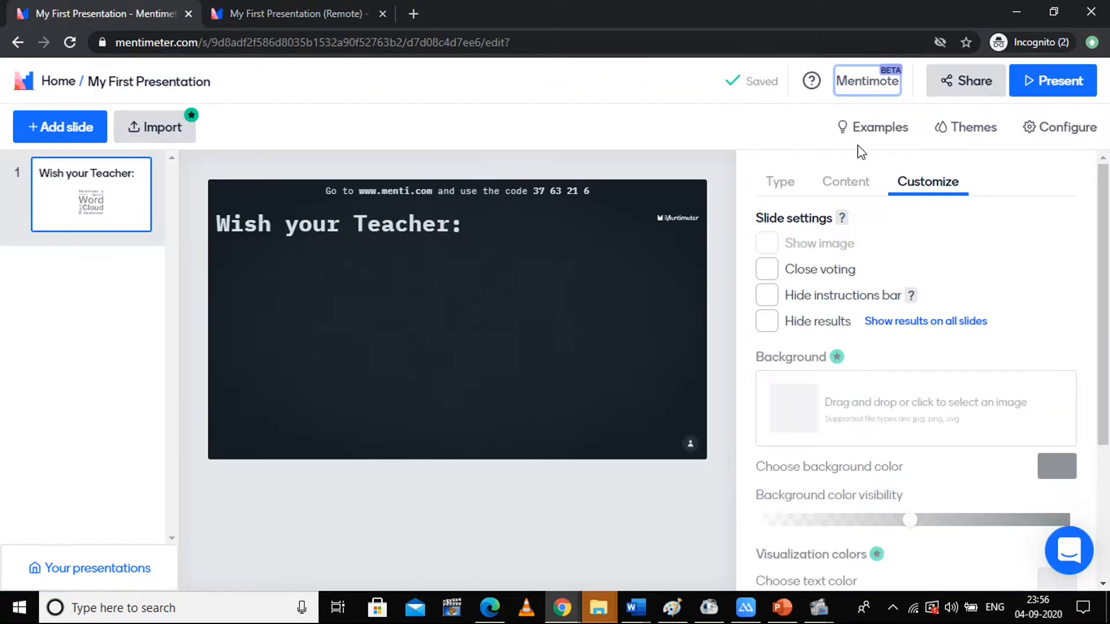
# - Open the presentation's sharing options, check the digit code and copy the voting link
pyautogui.click(976, 84)
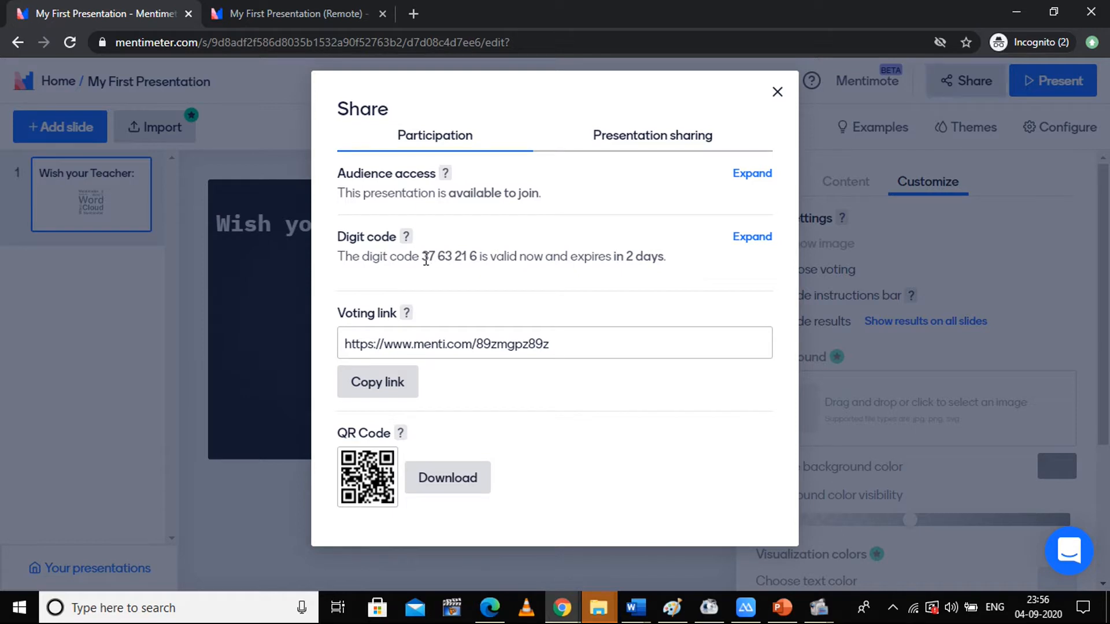
pyautogui.moveTo(423, 259); pyautogui.dragTo(481, 259)
pyautogui.click(549, 345)
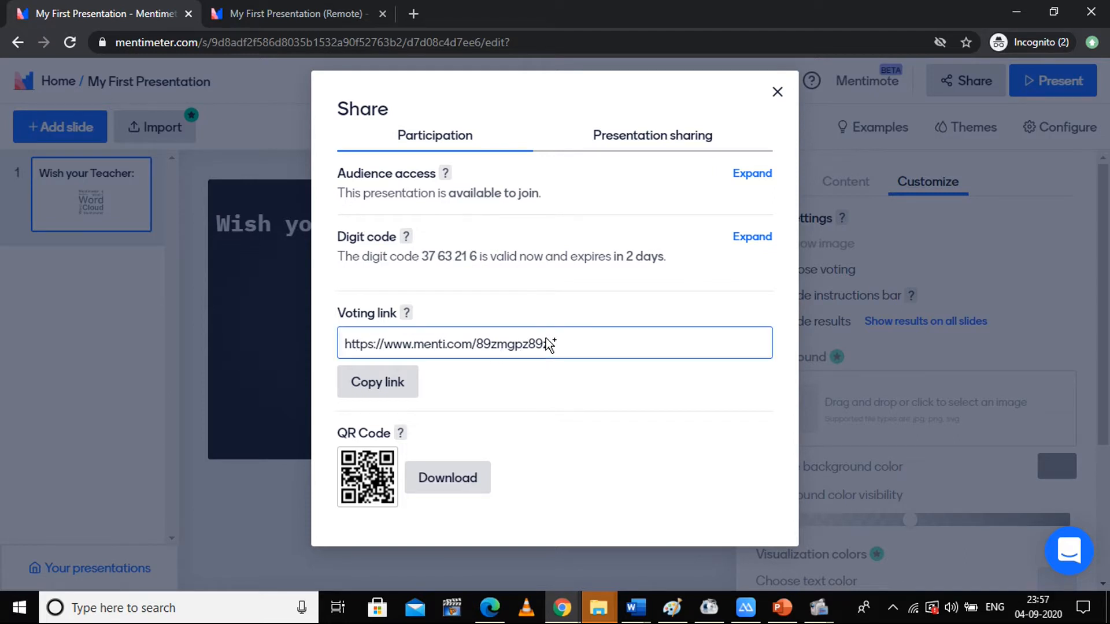
pyautogui.click(408, 388)
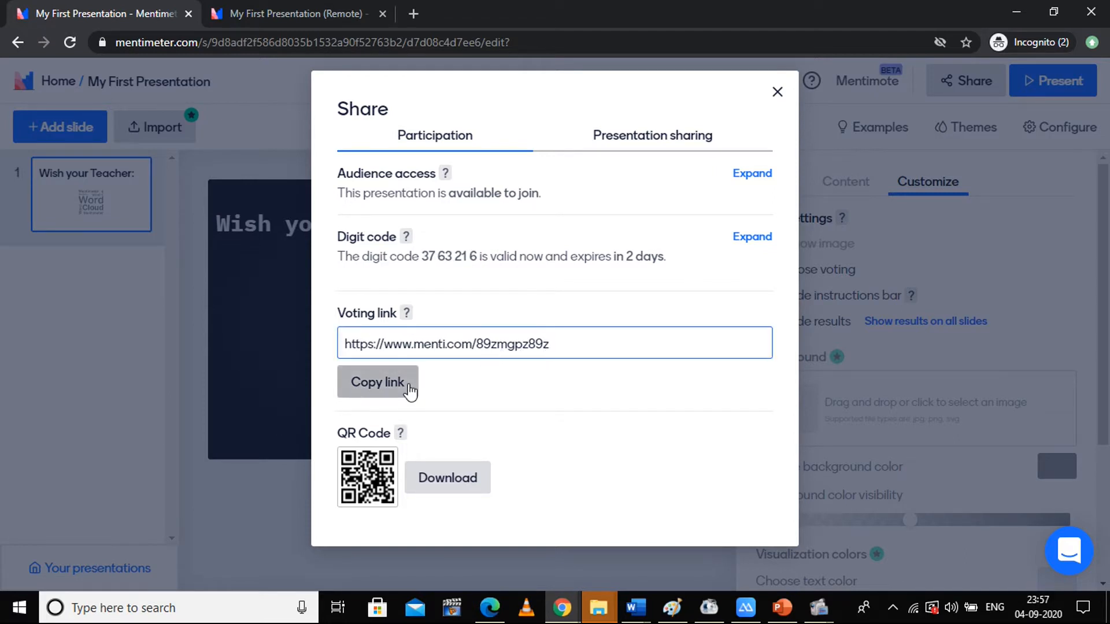
# - View the downloadable voting QR code, go back to the editor and close the sharing options
pyautogui.click(449, 480)
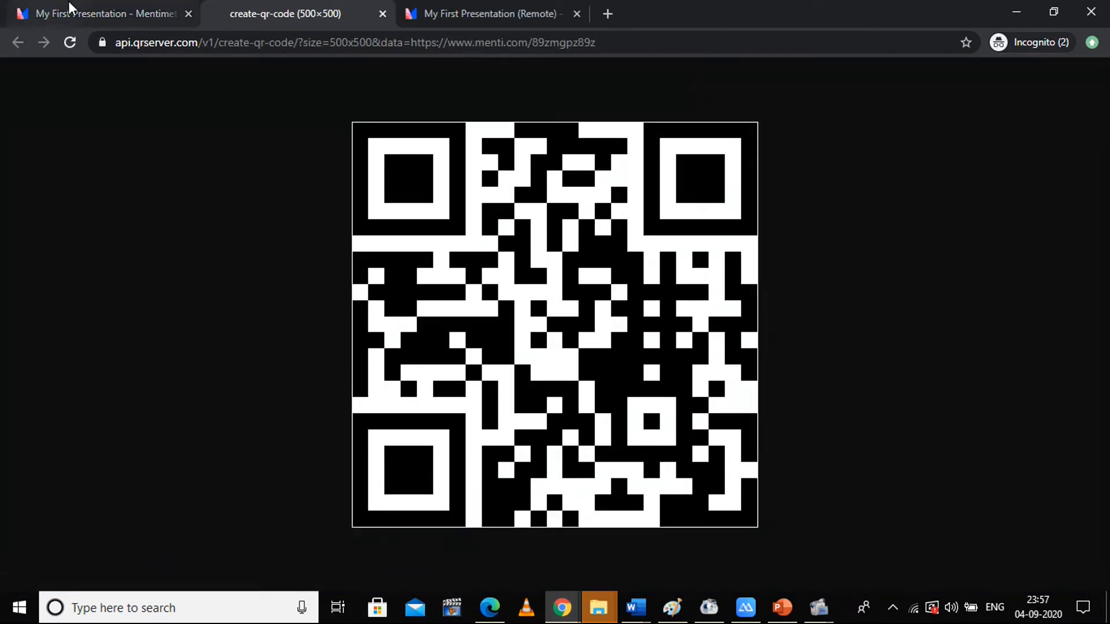
pyautogui.click(95, 8)
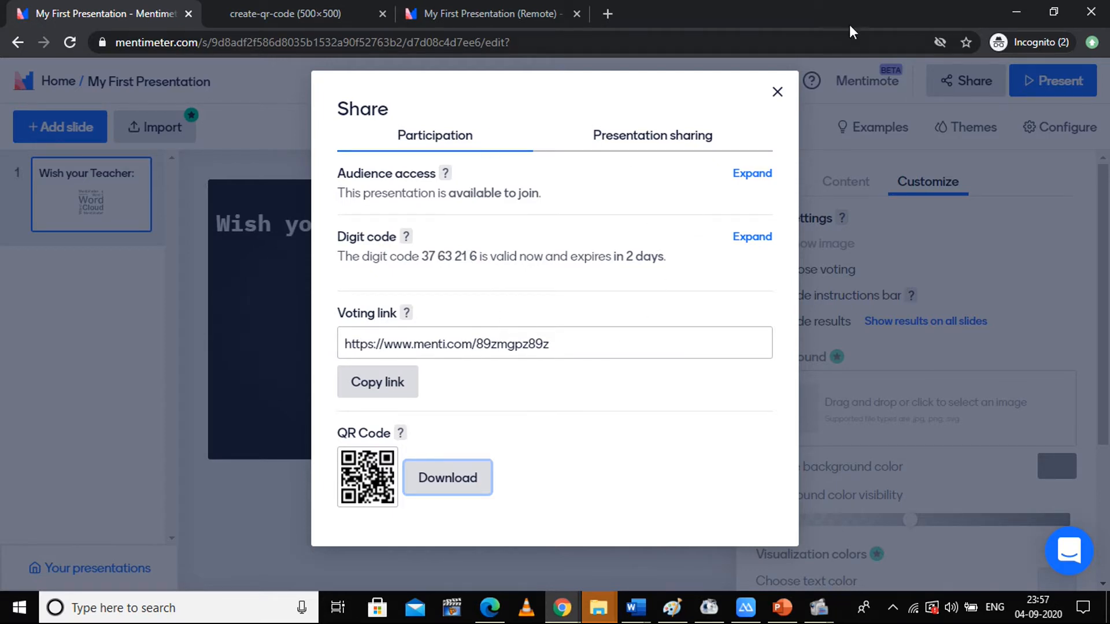
pyautogui.click(779, 92)
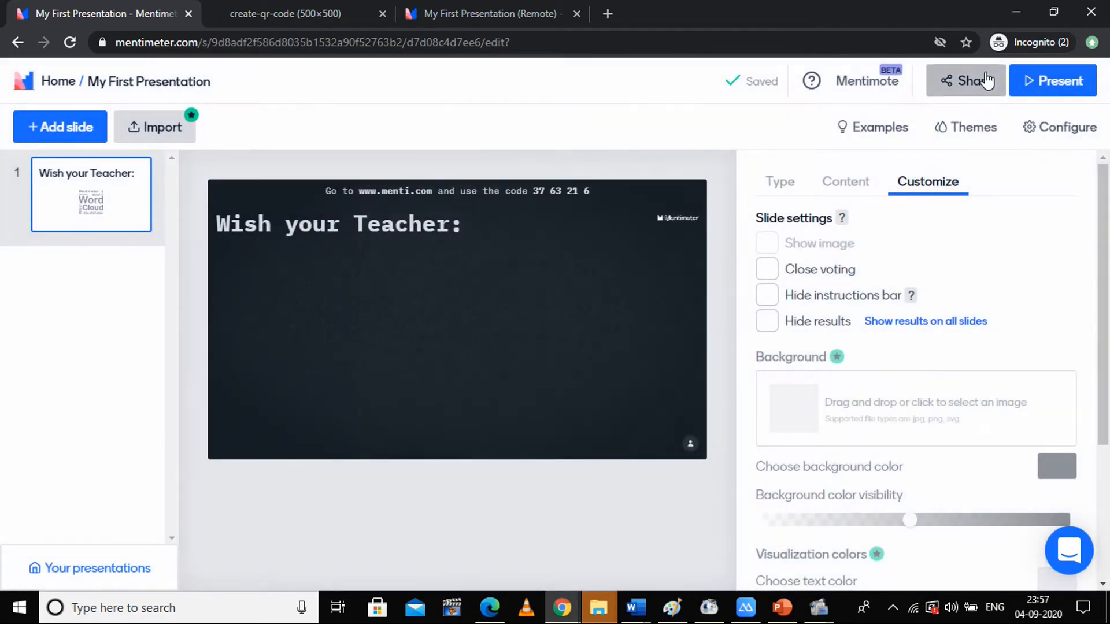
# - Start presenting the "Wish your Teacher:" word cloud in full screen
pyautogui.click(1058, 86)
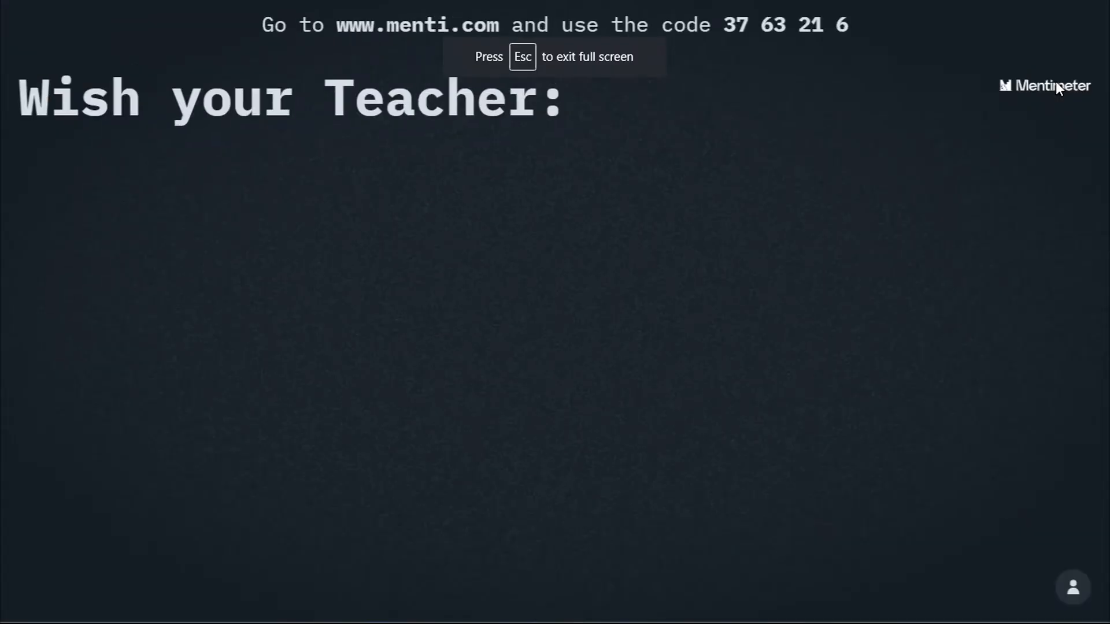